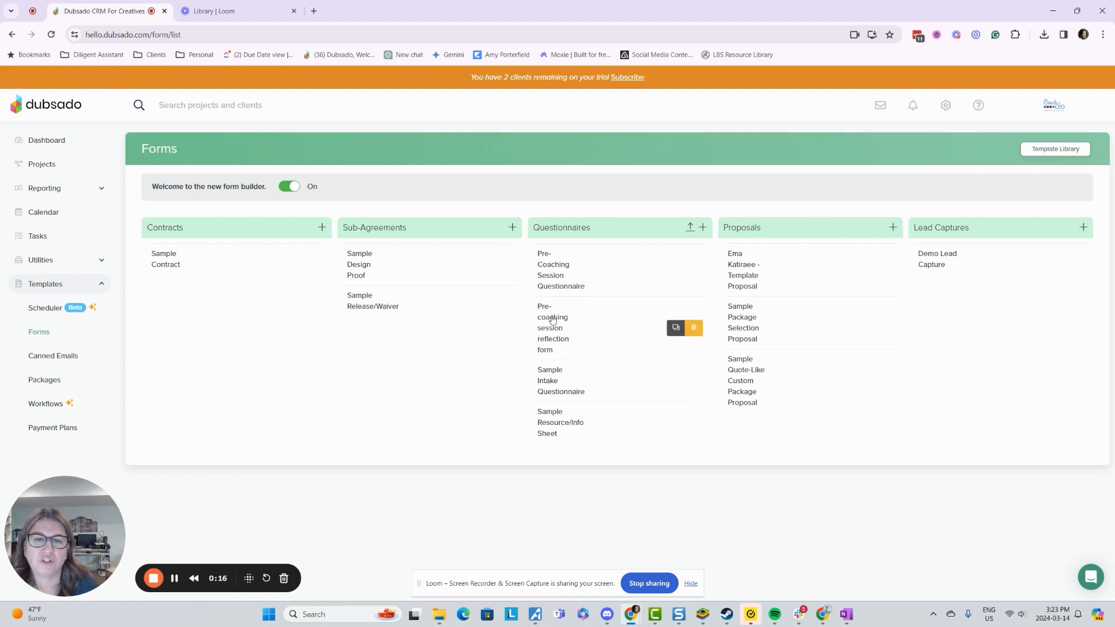
# Step: Open the Pre-coaching session reflection form and delete the logo image above its question
pyautogui.click(553, 319)
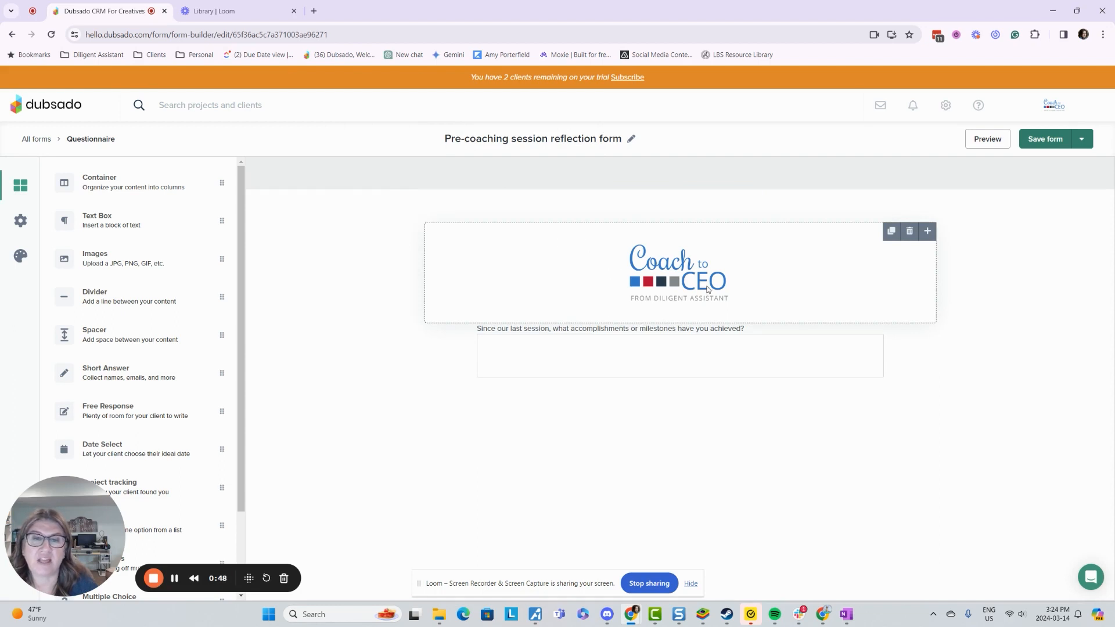
pyautogui.click(691, 273)
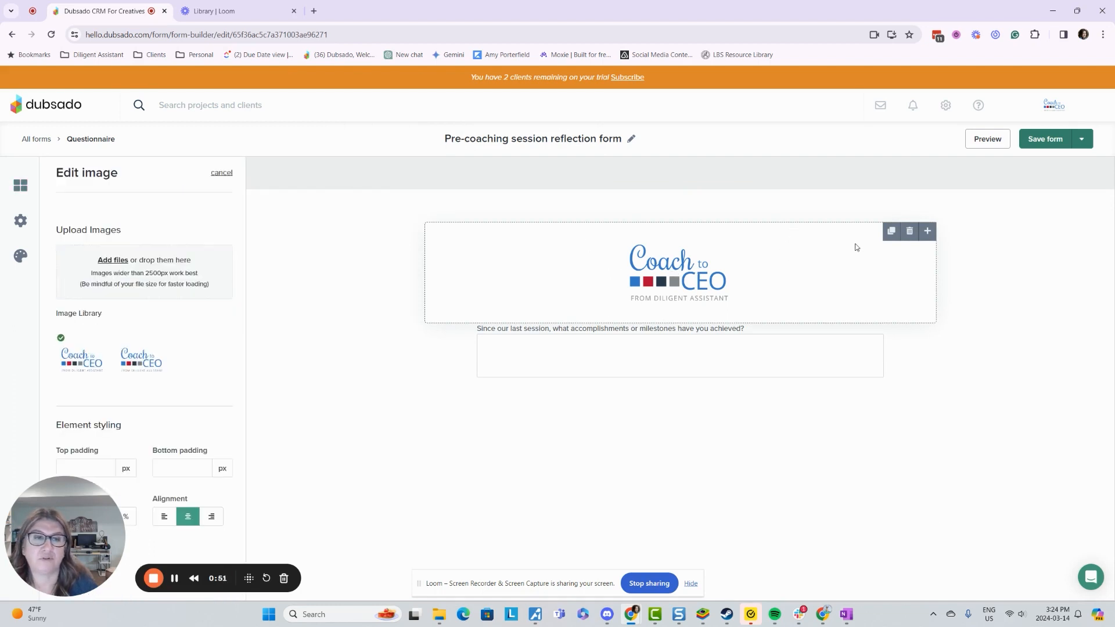
pyautogui.click(909, 231)
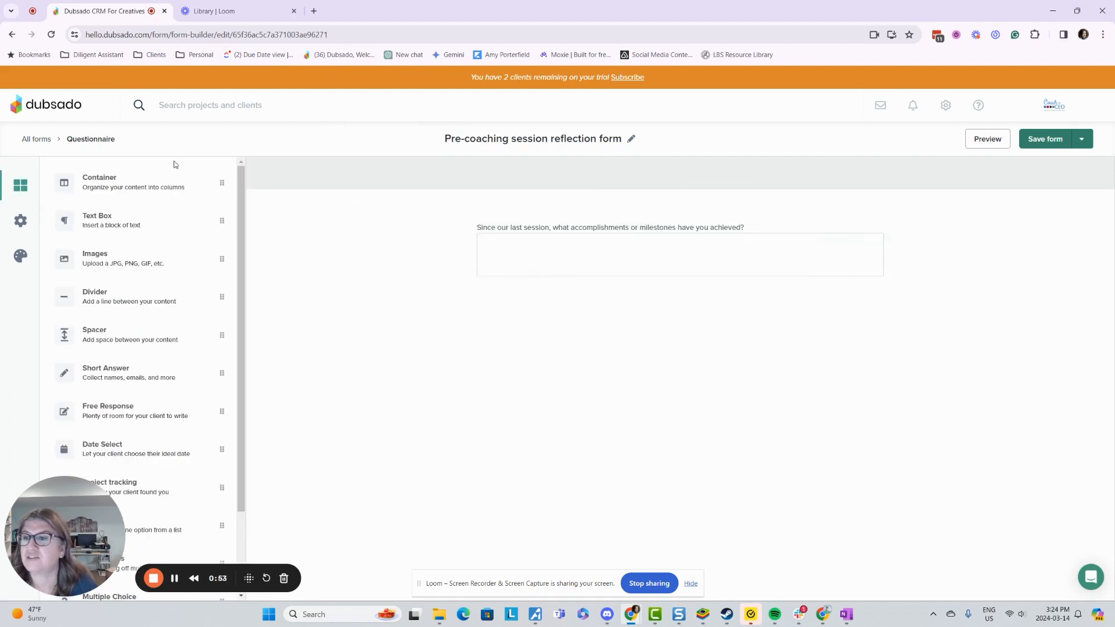
# Step: Try out a text box above the accomplishments question and delete it again
pyautogui.scroll(-1, 157, 348)
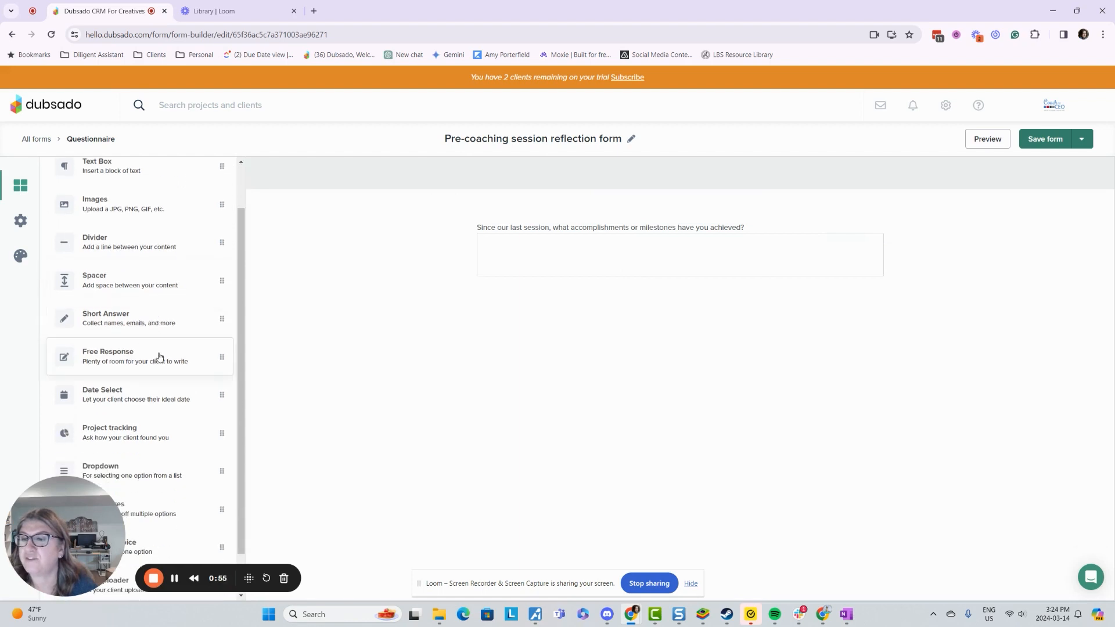
pyautogui.scroll(1, 159, 356)
pyautogui.scroll(-1, 146, 239)
pyautogui.scroll(1, 150, 269)
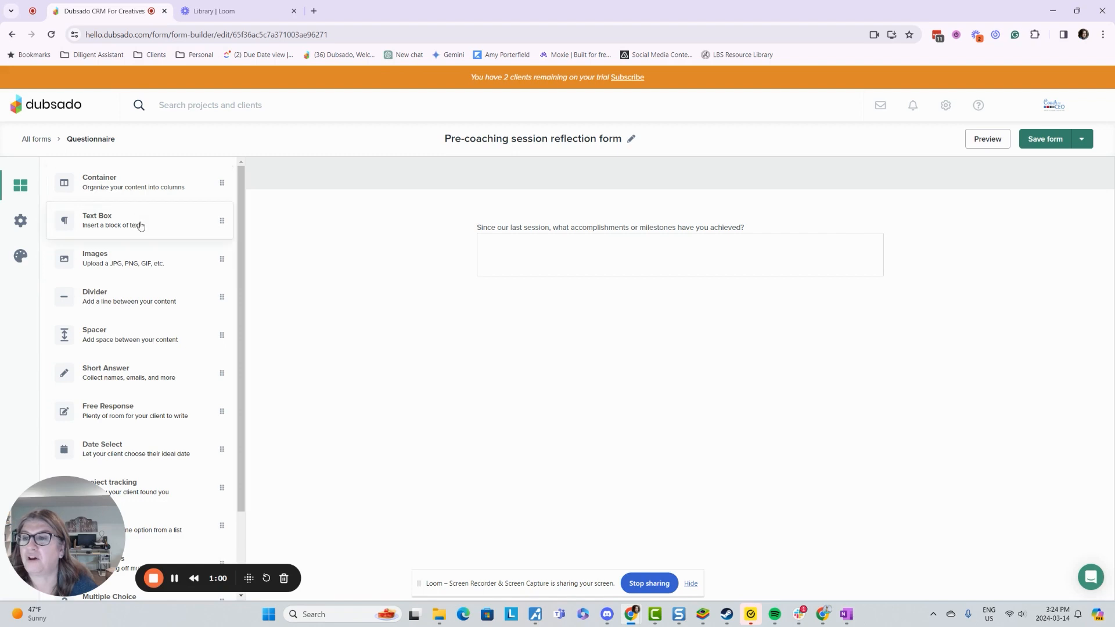
pyautogui.moveTo(105, 224); pyautogui.dragTo(638, 190)
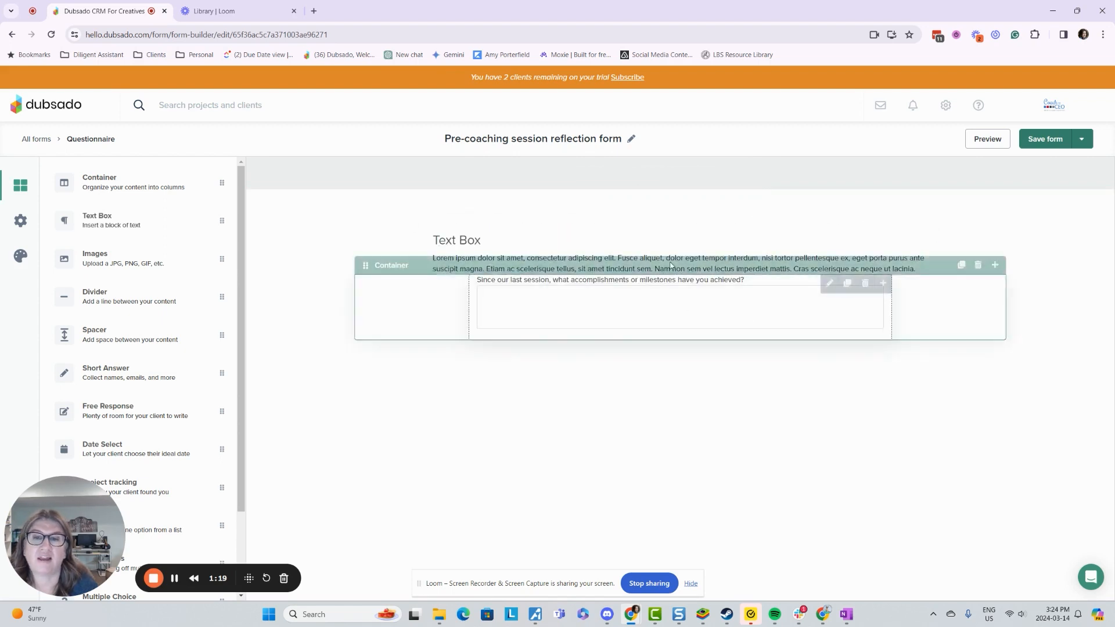
pyautogui.click(909, 232)
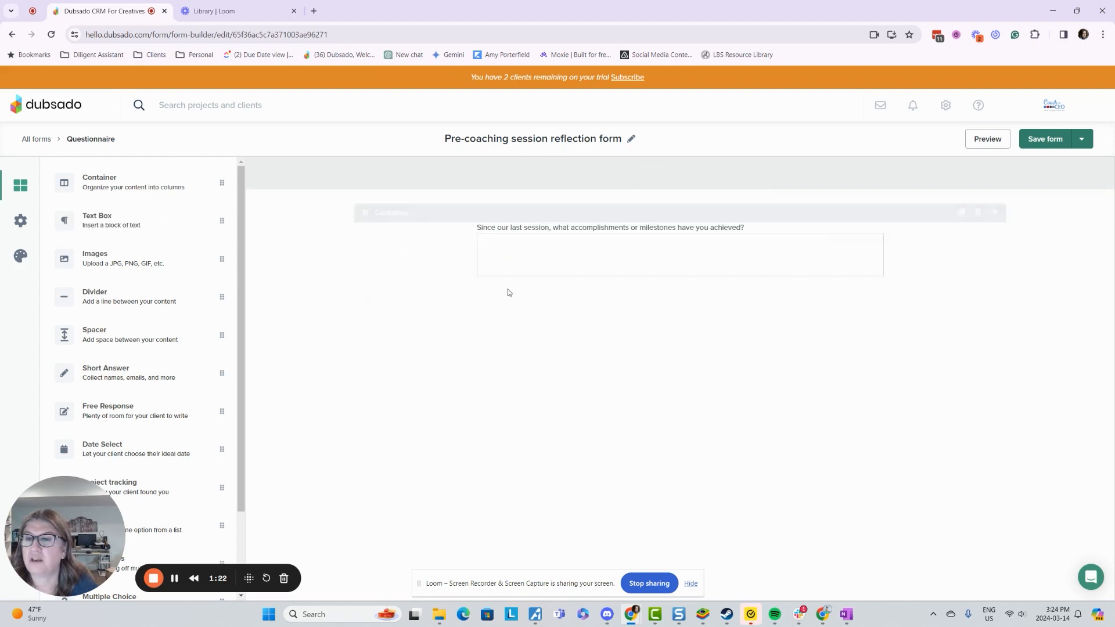
# Step: Insert an image above the accomplishments question, using the first Coach to CEO logo from the image library at 25% scale
pyautogui.moveTo(97, 259); pyautogui.dragTo(607, 191)
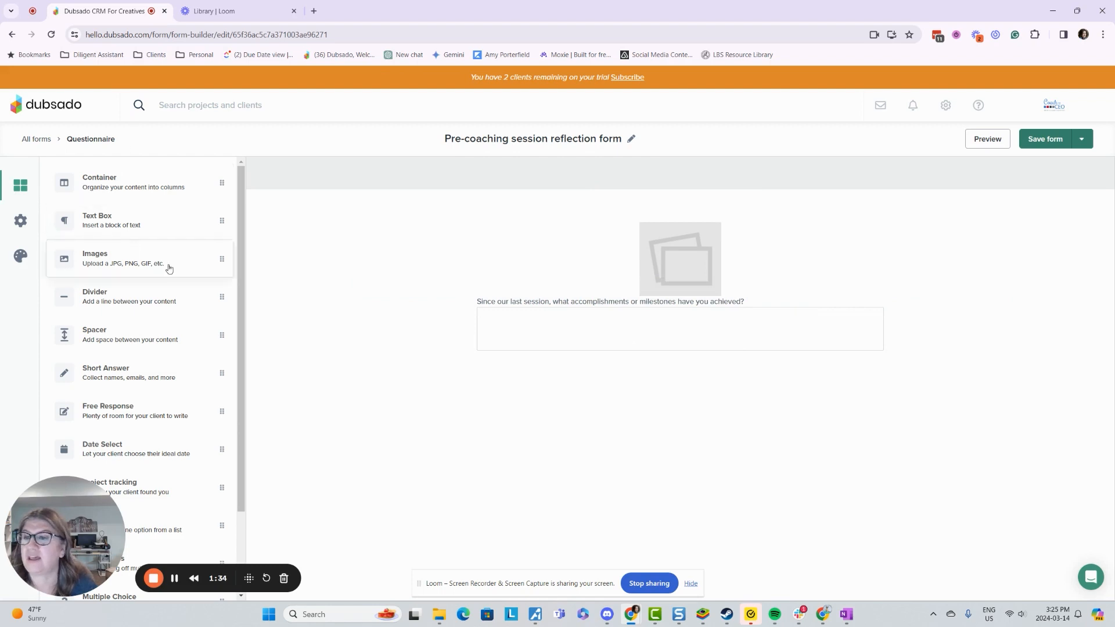
pyautogui.click(690, 250)
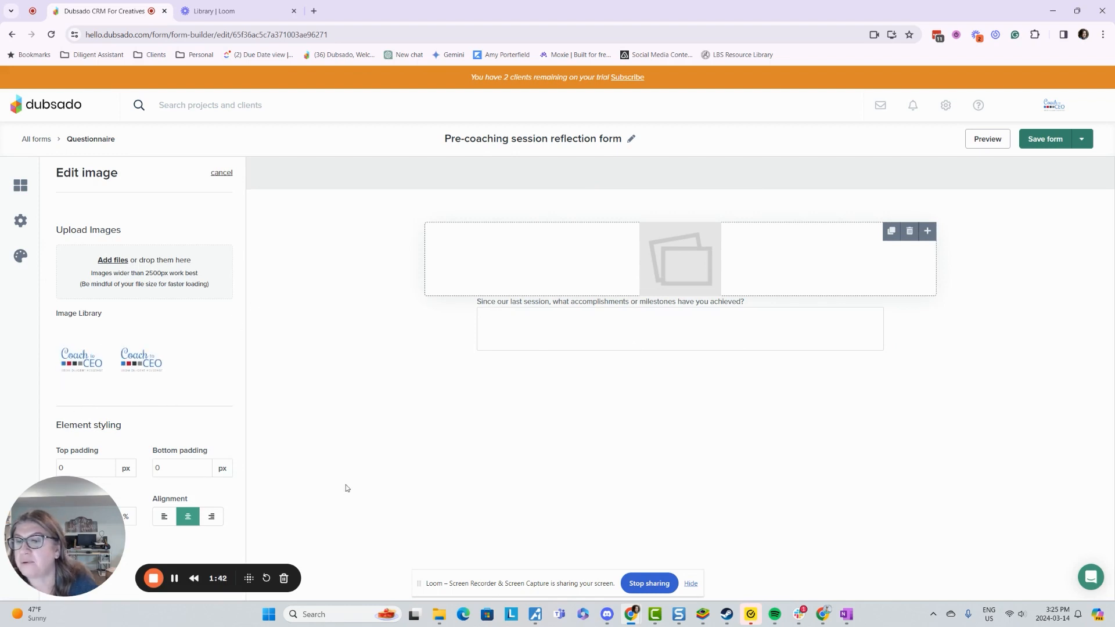
pyautogui.click(70, 362)
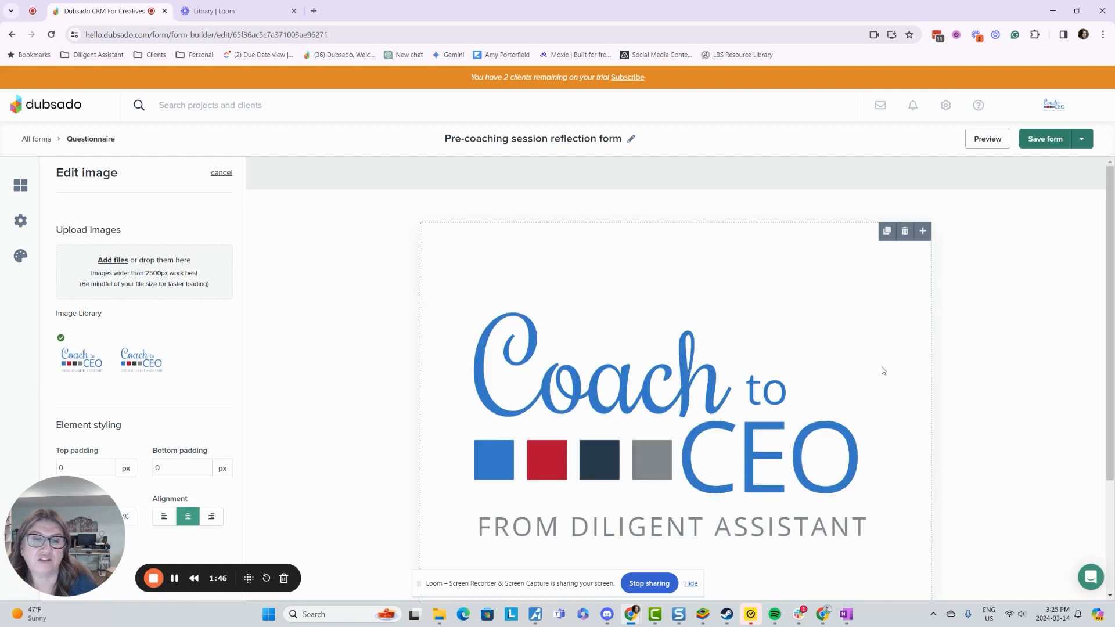
pyautogui.scroll(-3, 611, 418)
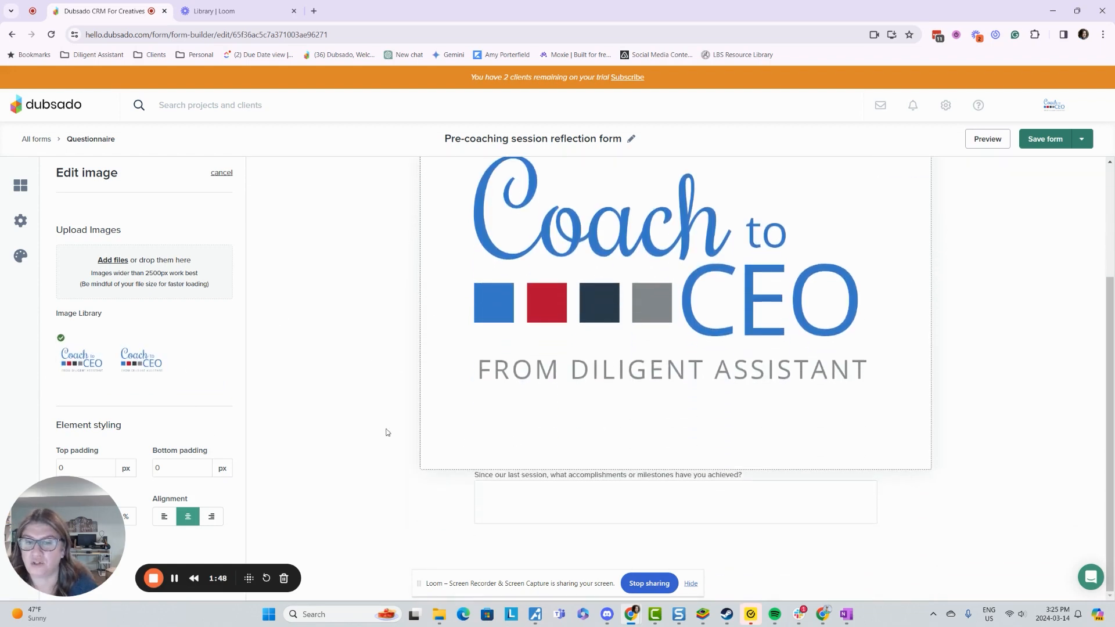
pyautogui.moveTo(80, 507); pyautogui.dragTo(335, 507)
pyautogui.click(93, 516)
pyautogui.write('25')
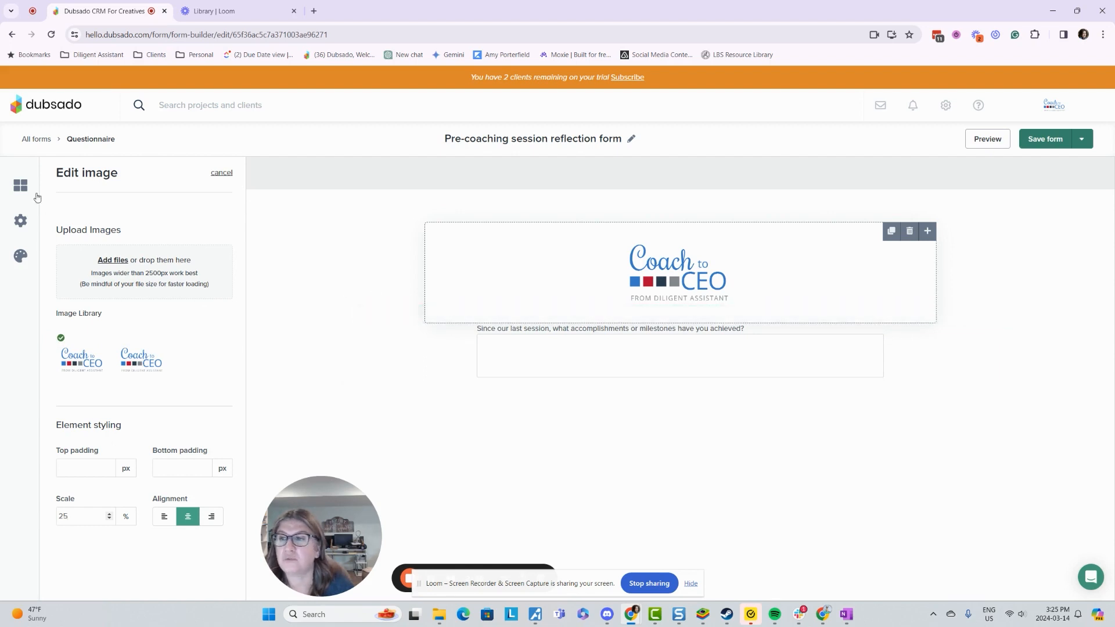
# Step: Add a container below the accomplishments question and set it to one column
pyautogui.click(462, 315)
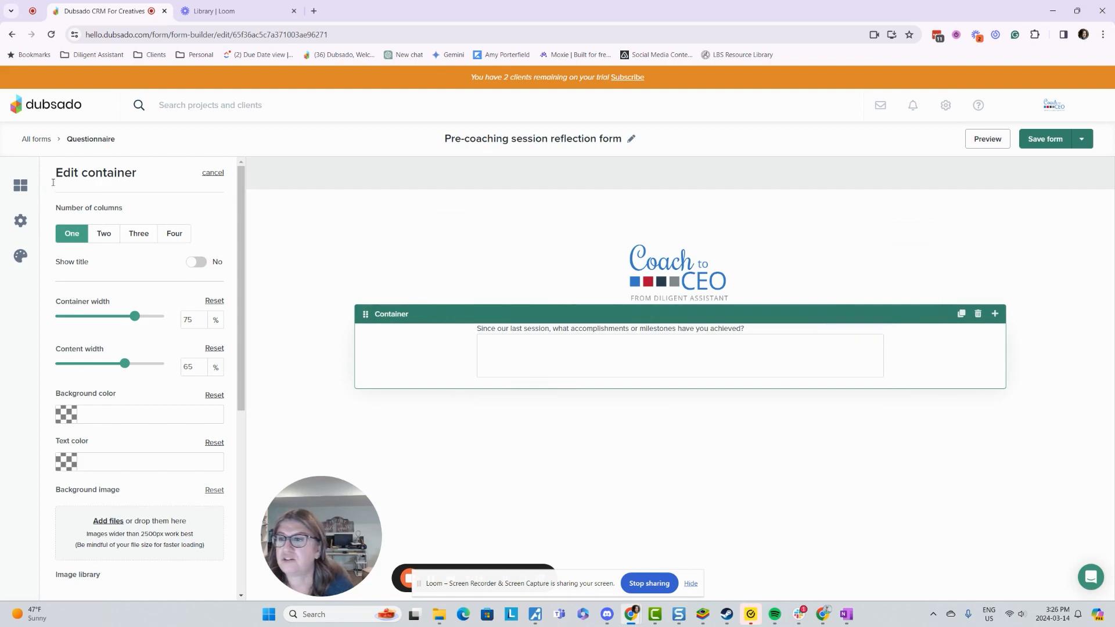
pyautogui.click(21, 187)
pyautogui.moveTo(124, 180); pyautogui.dragTo(618, 391)
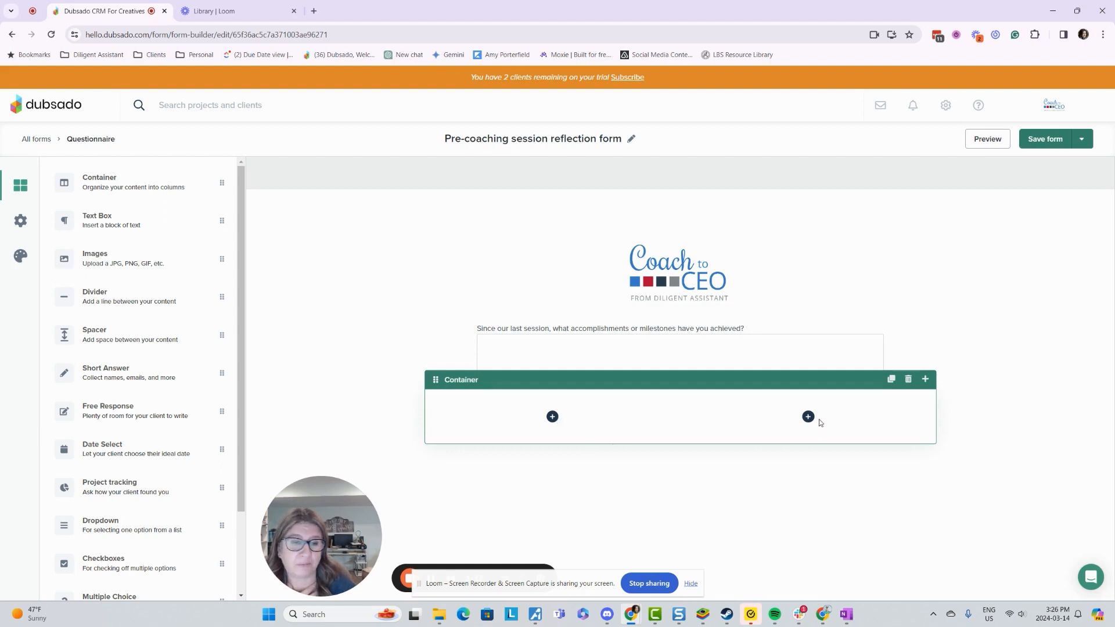
pyautogui.click(605, 411)
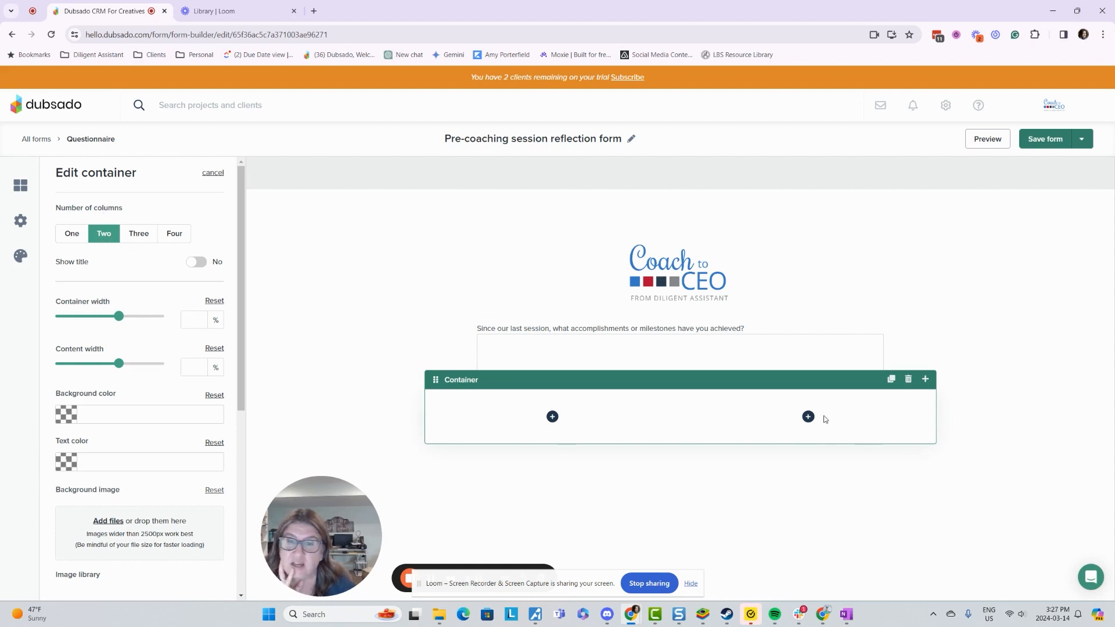
pyautogui.click(72, 234)
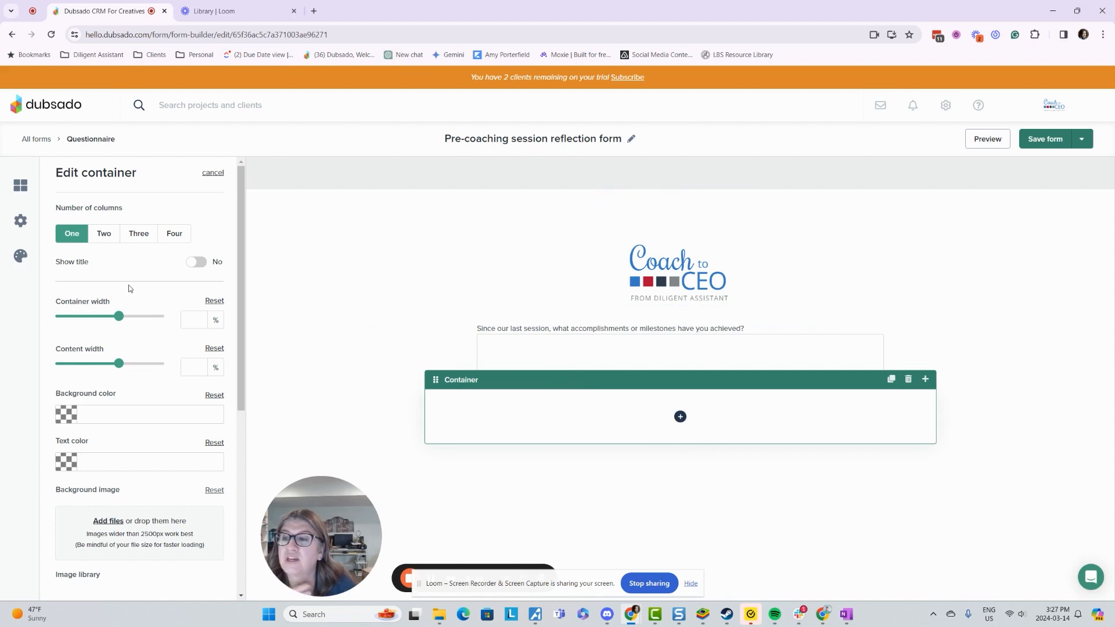
# Step: Set the new container's width to 59% and its content width to 60%
pyautogui.scroll(-1, 130, 288)
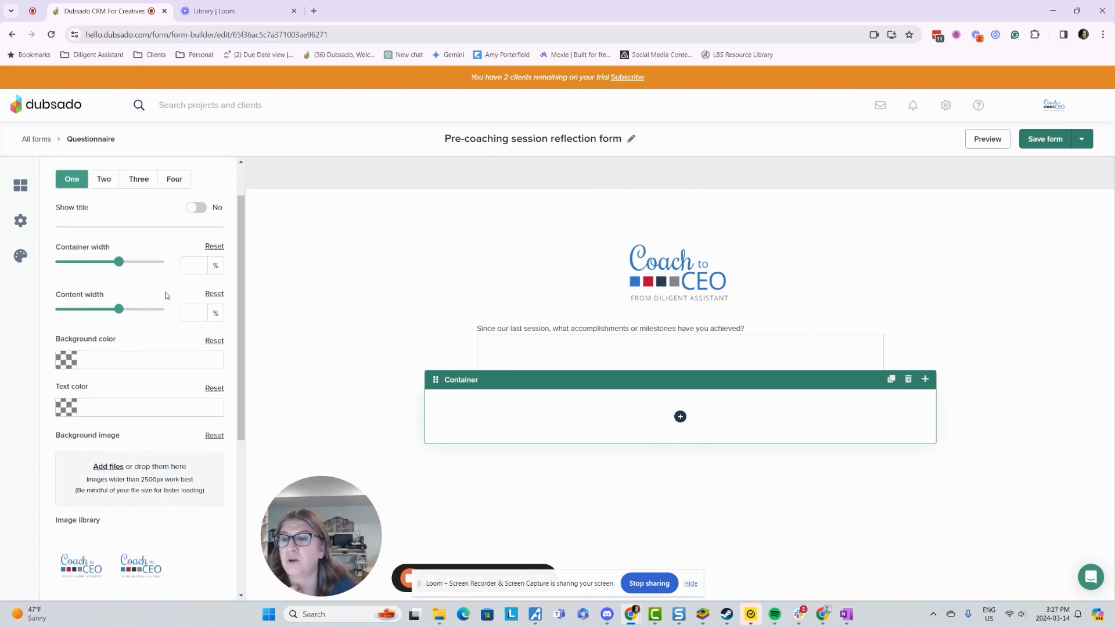
pyautogui.click(120, 263)
pyautogui.moveTo(121, 265); pyautogui.dragTo(120, 267)
pyautogui.moveTo(118, 309); pyautogui.dragTo(120, 311)
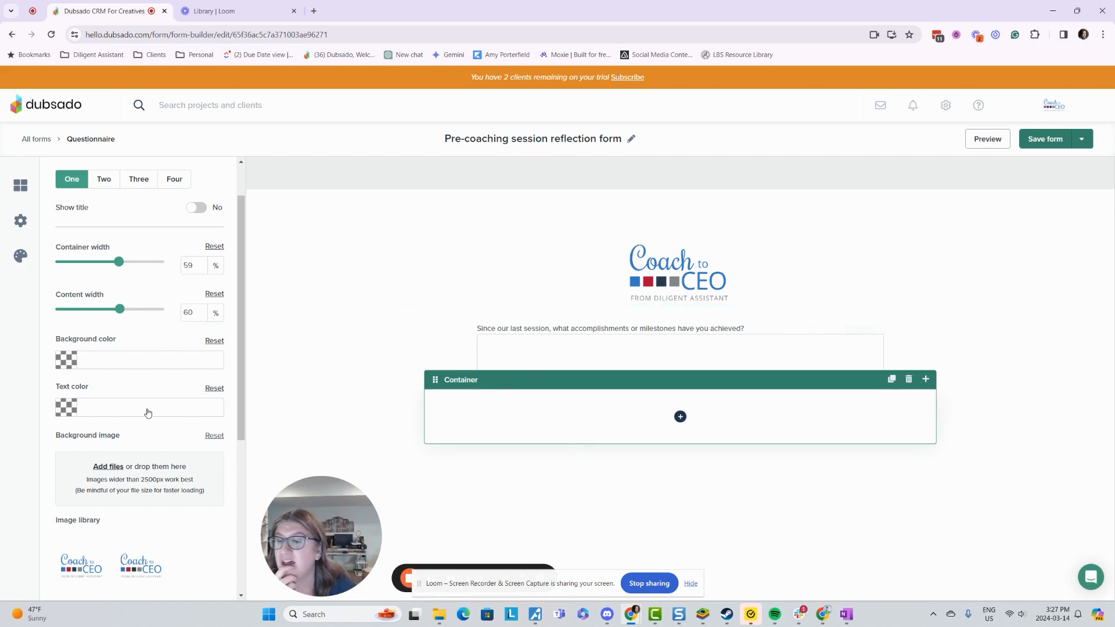
# Step: Examine the container's background image, opacity, padding and margin settings
pyautogui.scroll(-2, 137, 489)
pyautogui.scroll(-3, 138, 489)
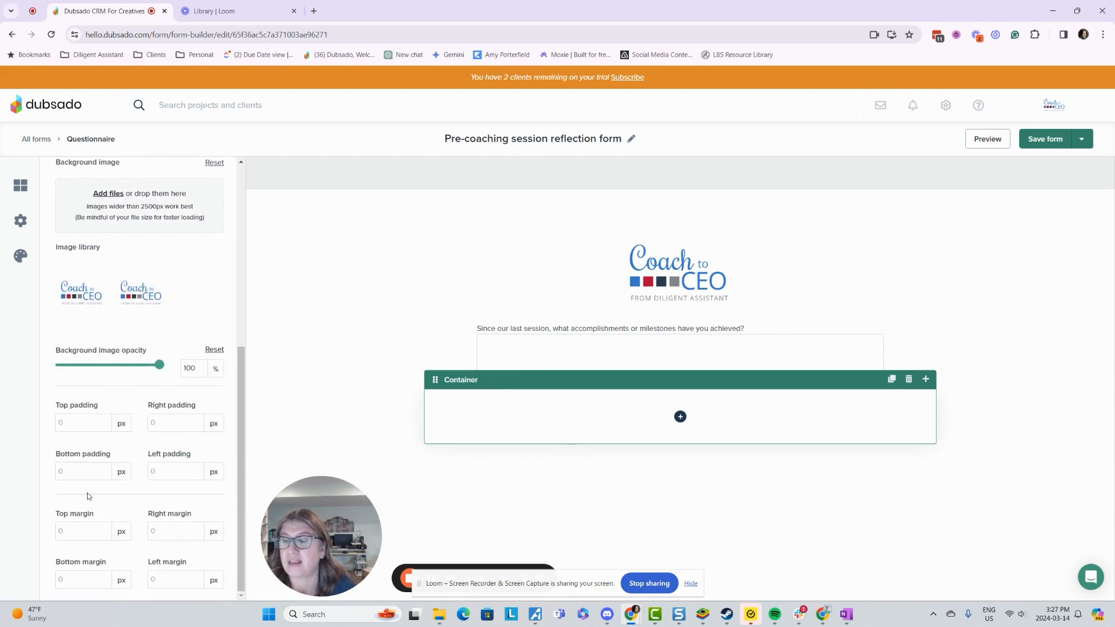
pyautogui.scroll(6, 172, 360)
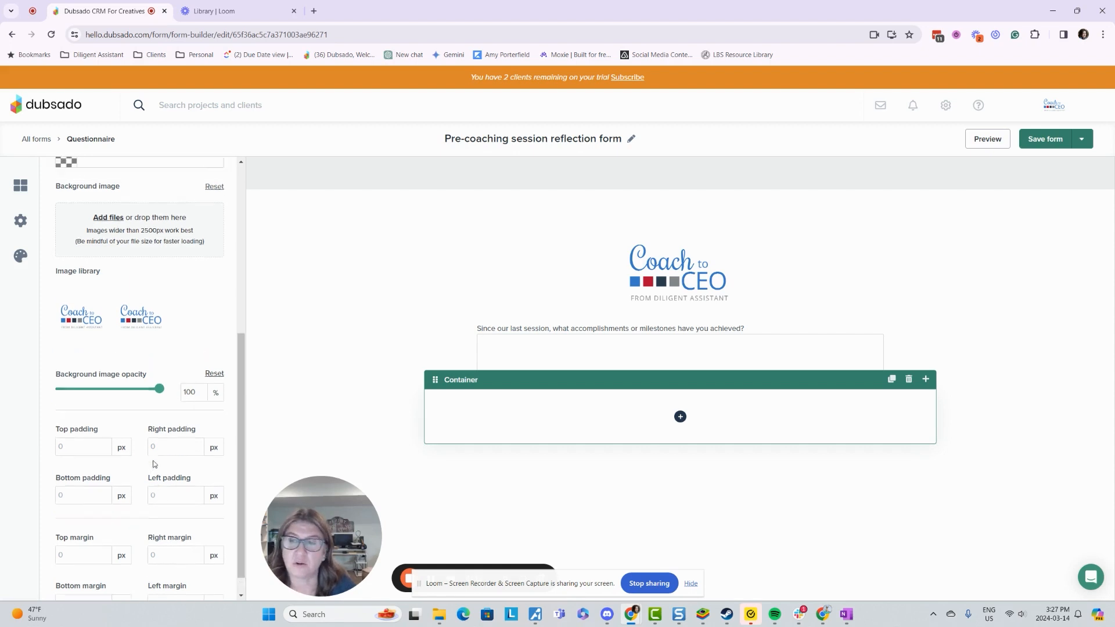
pyautogui.scroll(-4, 199, 349)
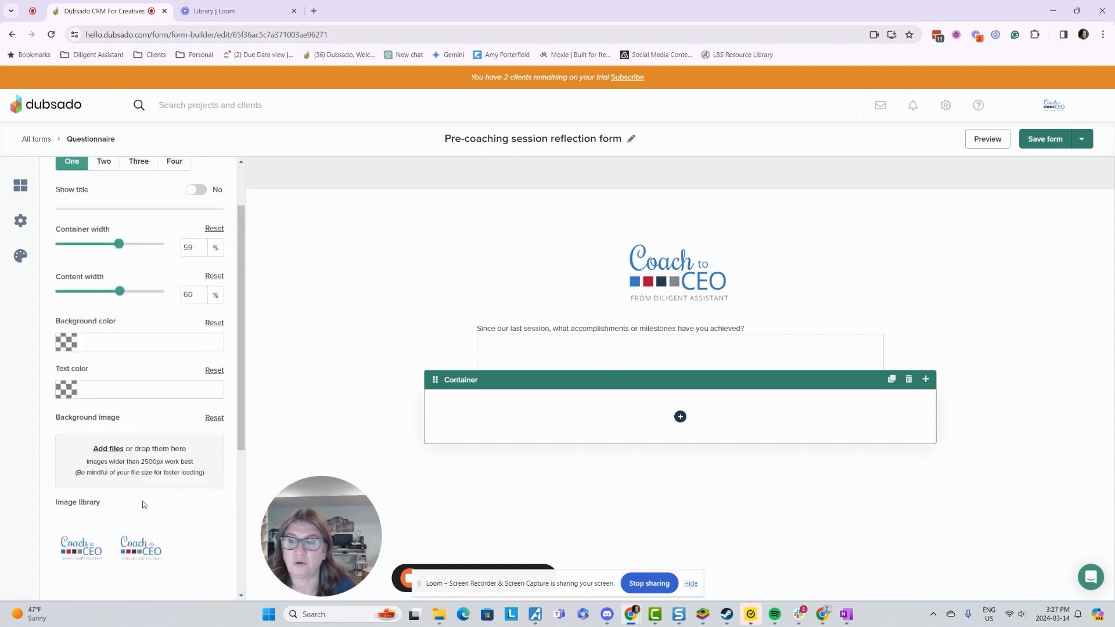
pyautogui.scroll(-2, 138, 472)
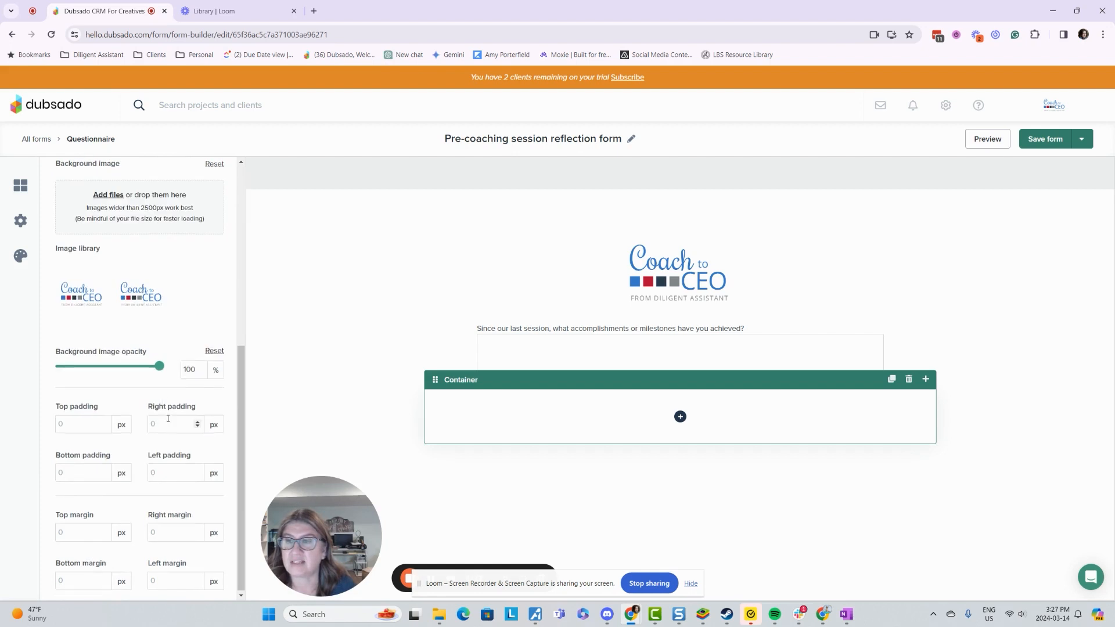
pyautogui.scroll(5, 154, 325)
pyautogui.scroll(1, 161, 350)
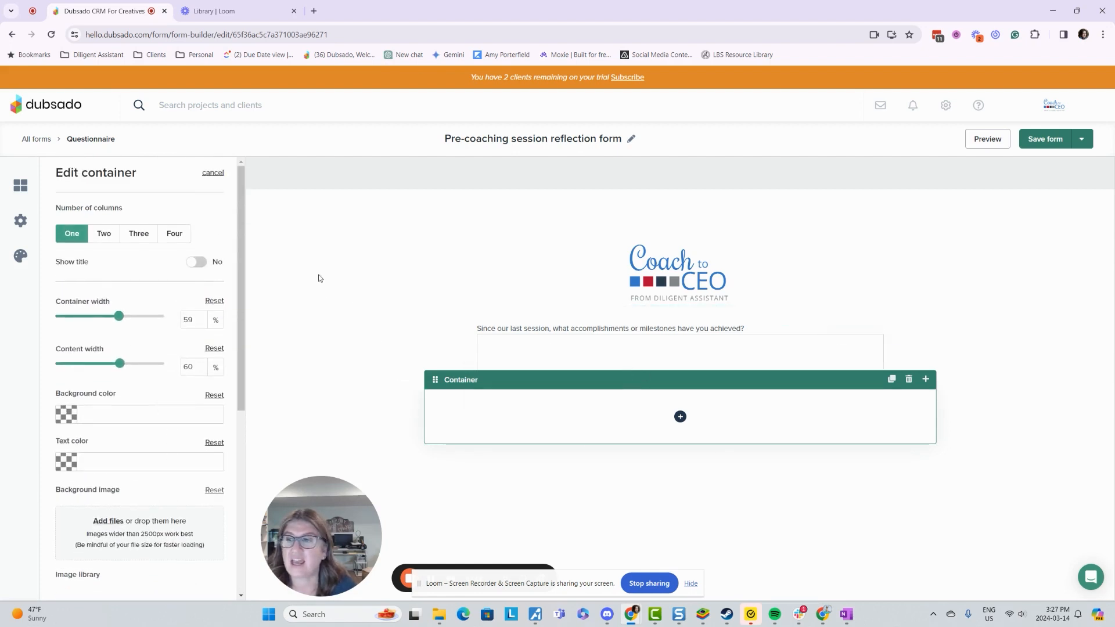
# Step: Insert a Free Response field in the empty container
pyautogui.click(680, 416)
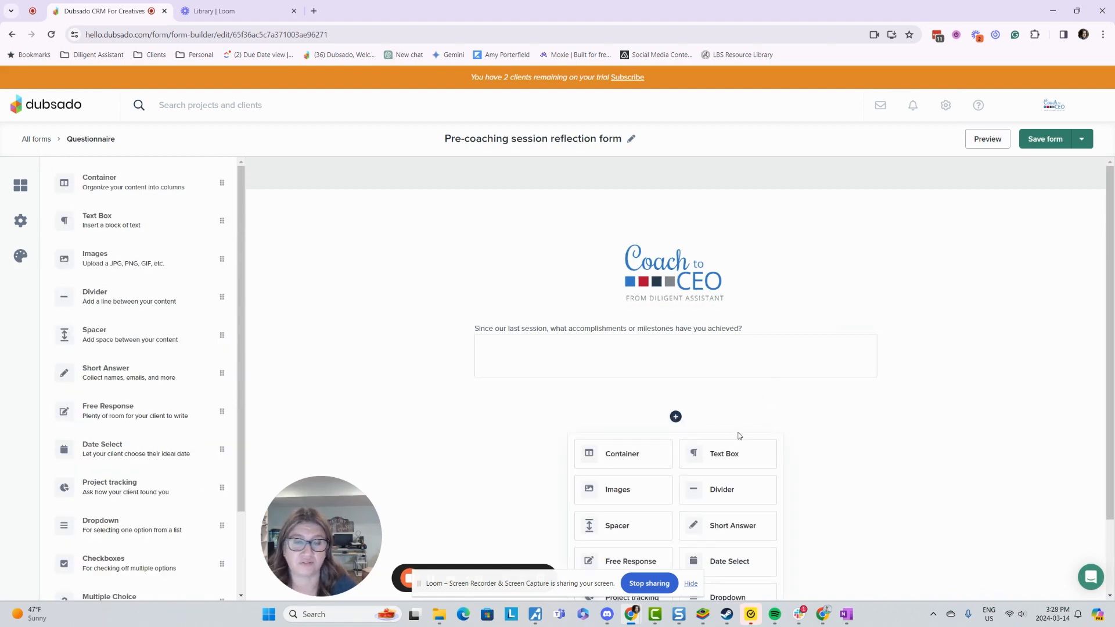
pyautogui.scroll(-2, 757, 459)
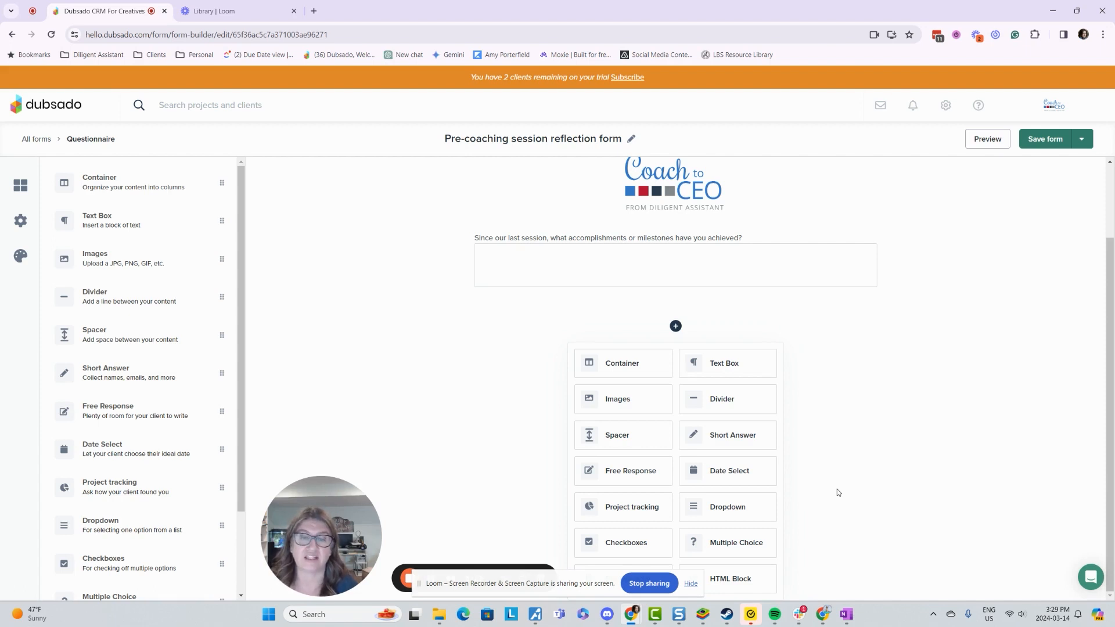
pyautogui.click(631, 471)
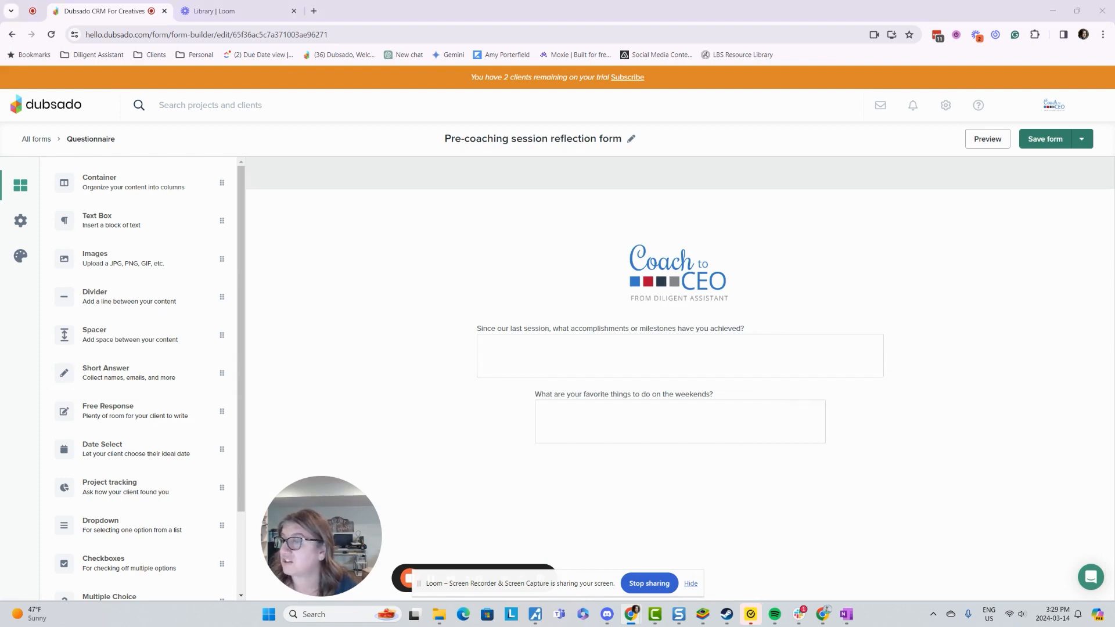
# Step: Change the free response question to "What goals did you set after our last meeting, and how close are you to achieving them?"
pyautogui.moveTo(734, 416)
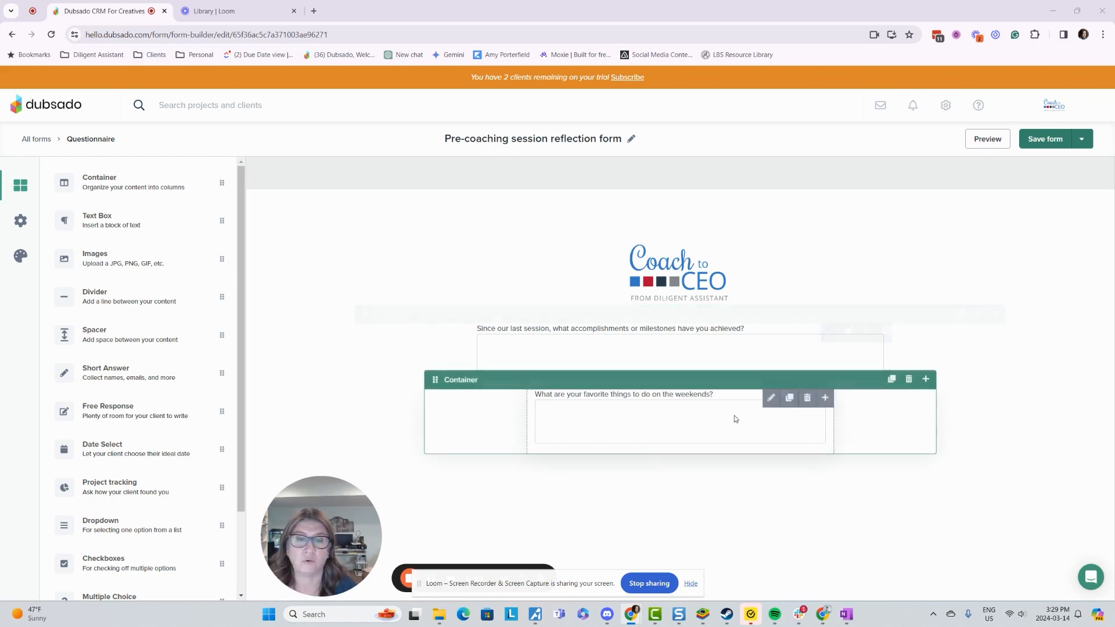
pyautogui.click(770, 398)
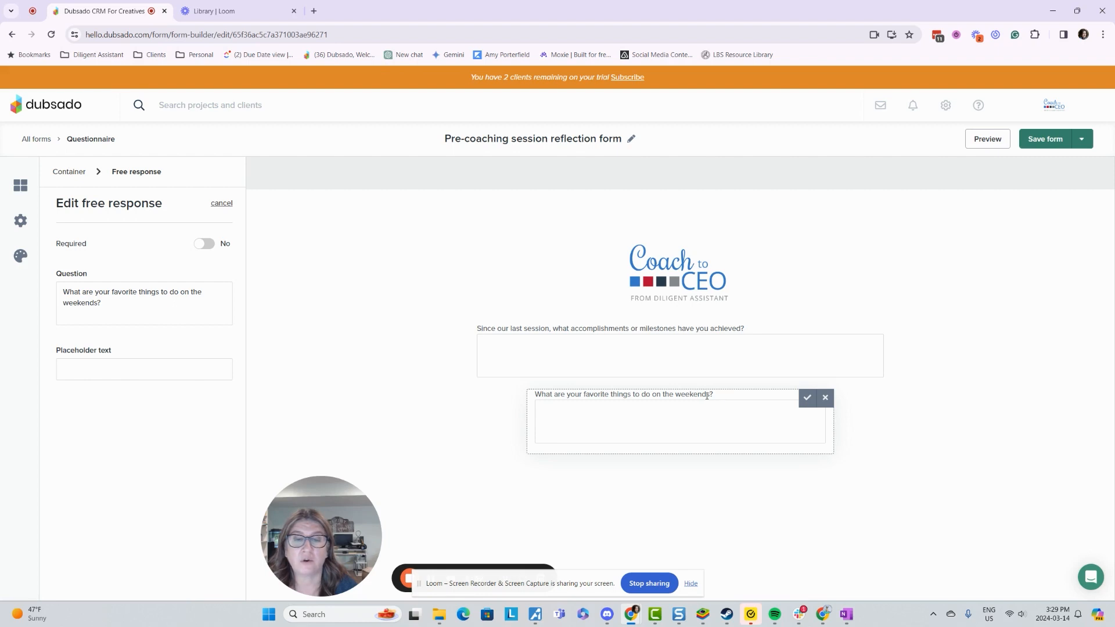
pyautogui.click(119, 307)
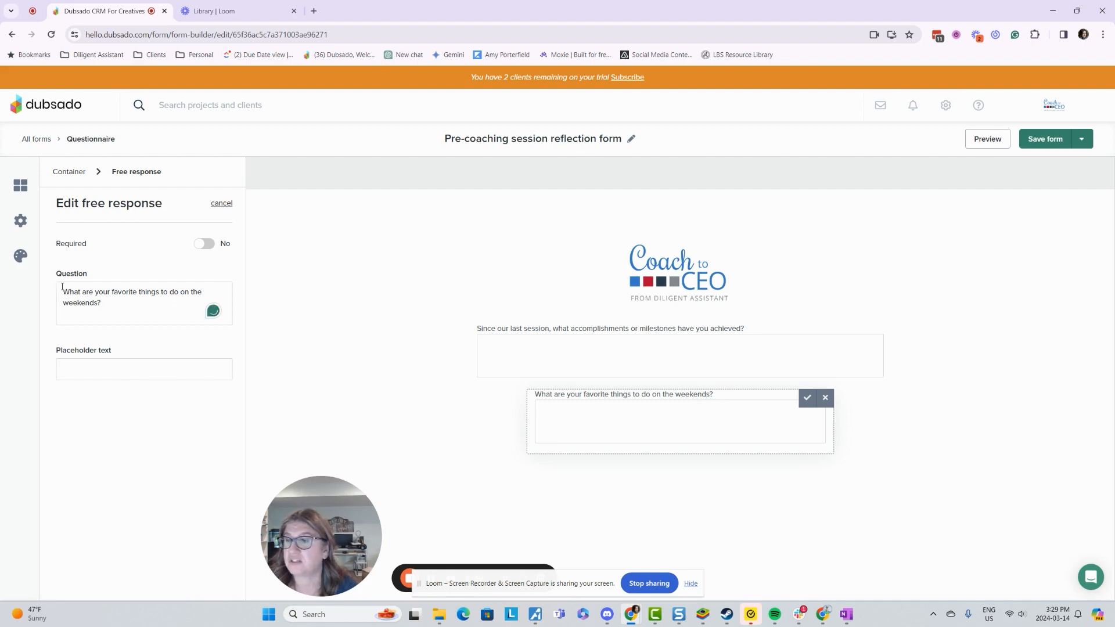
pyautogui.hotkey('ctrl', 'a')
pyautogui.write('What goals did you set after our last meeting, and how close are you to achieving them?')
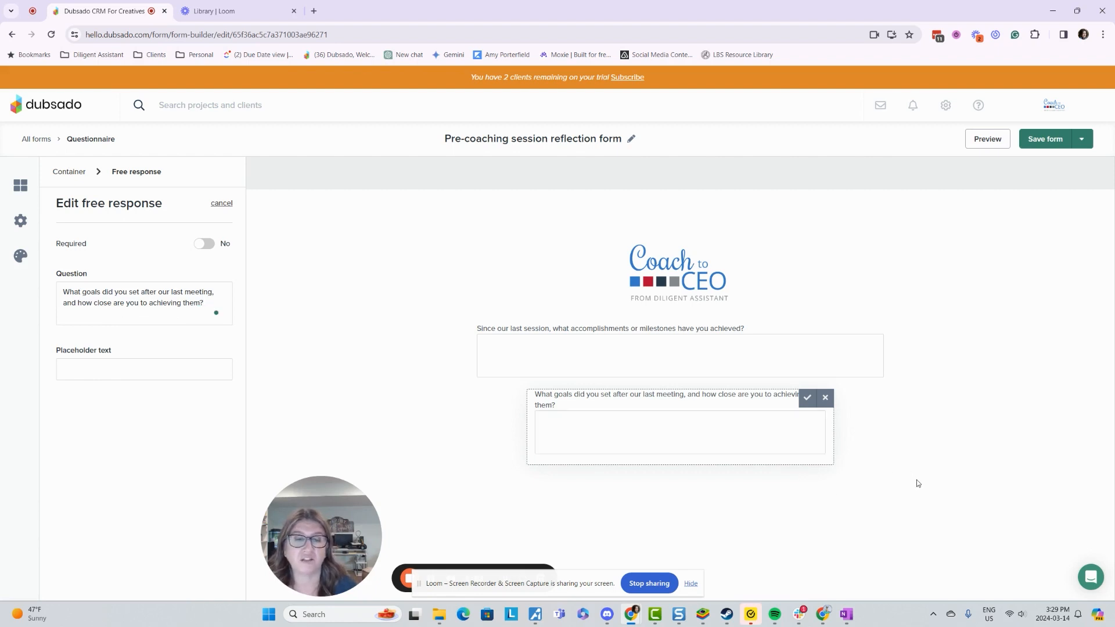
pyautogui.click(806, 398)
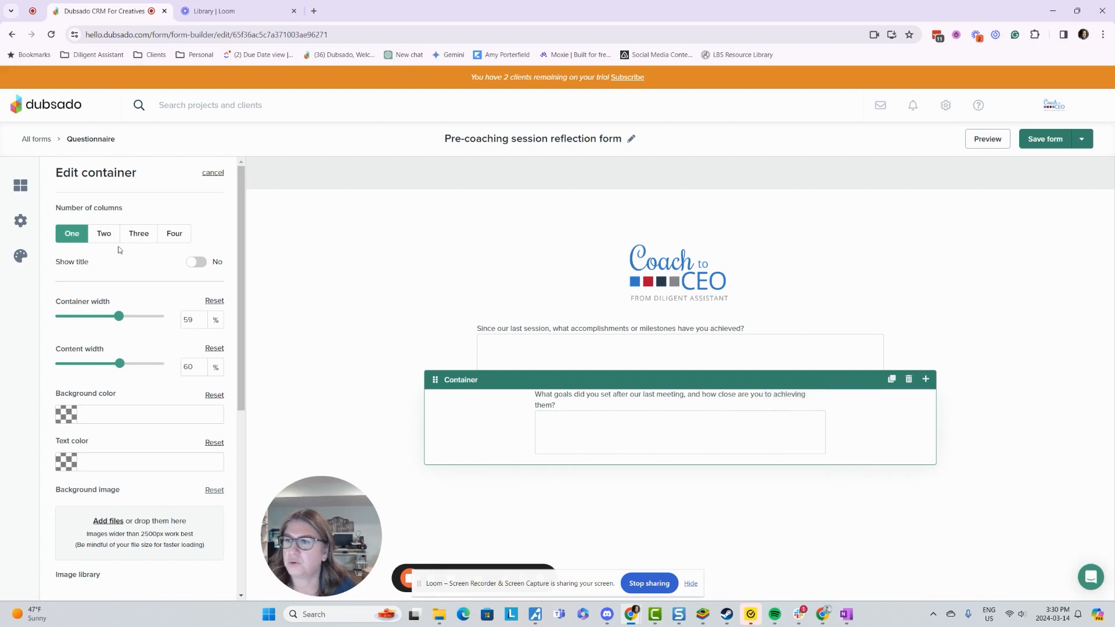
# Step: Add a Dropdown field below the goals question in the same container
pyautogui.click(36, 189)
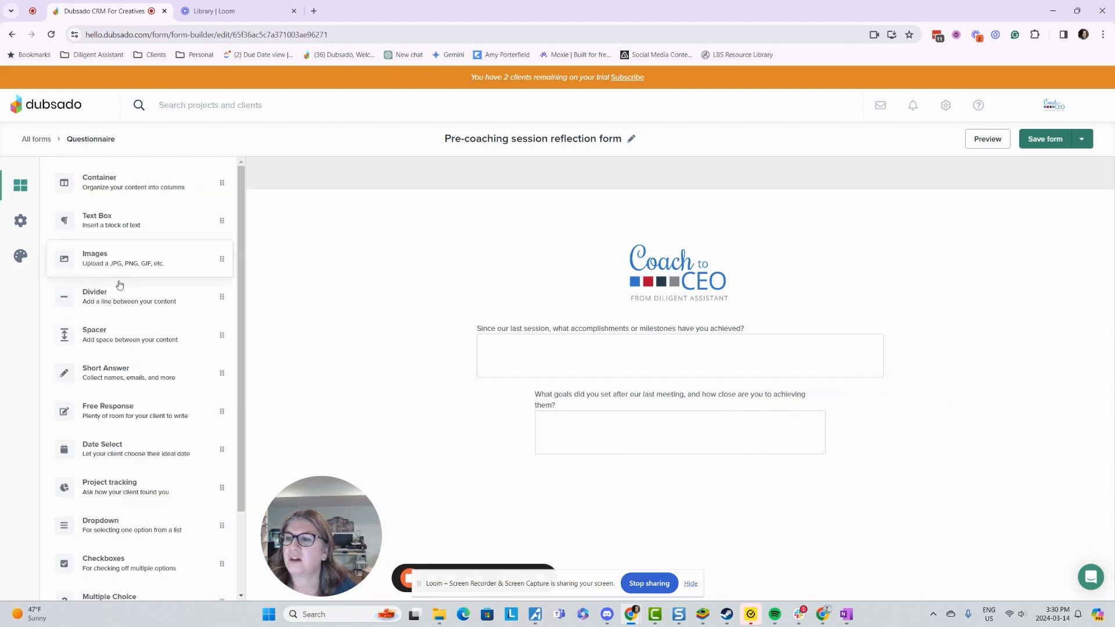
pyautogui.scroll(-3, 131, 352)
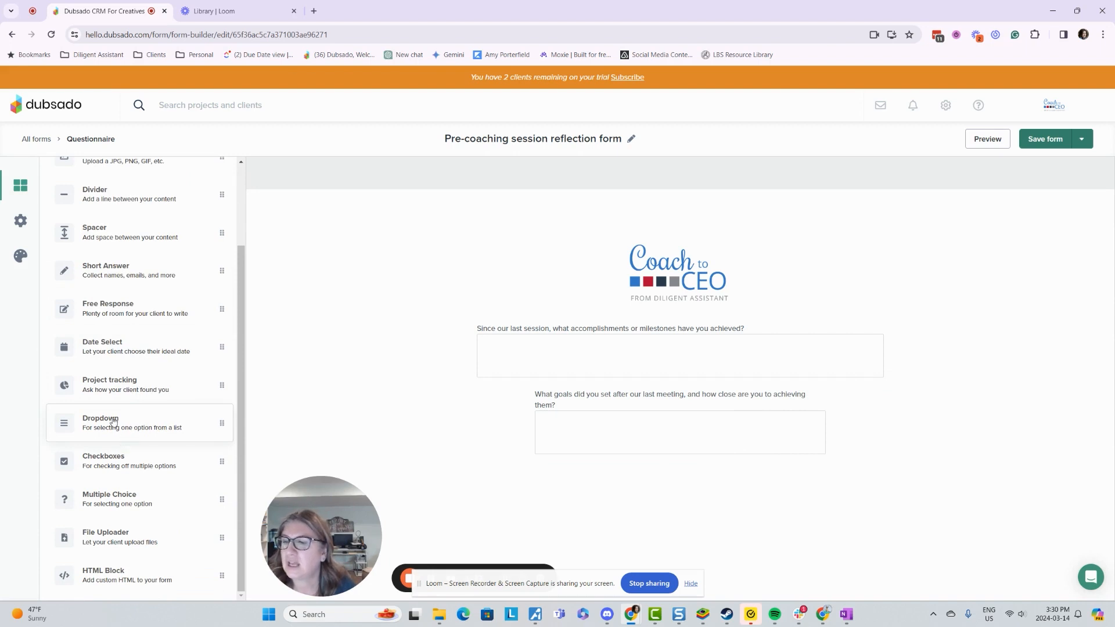
pyautogui.moveTo(87, 431); pyautogui.dragTo(681, 455)
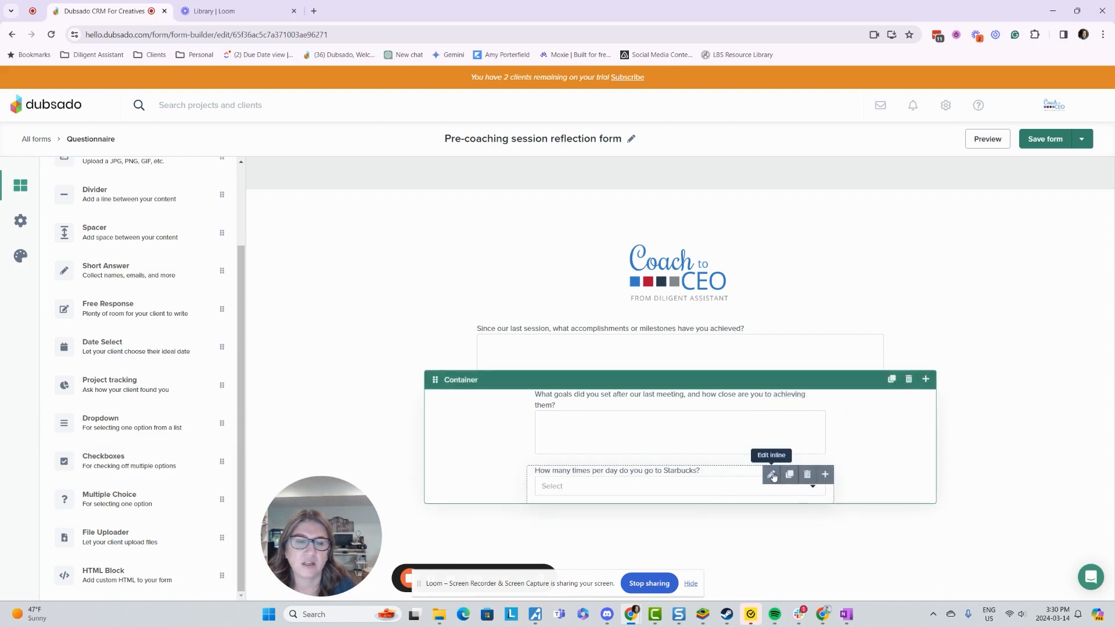
# Step: Change the dropdown question to "How close are you to achiving you goals on a scale of 1-10"
pyautogui.click(771, 474)
pyautogui.moveTo(63, 283); pyautogui.dragTo(144, 309)
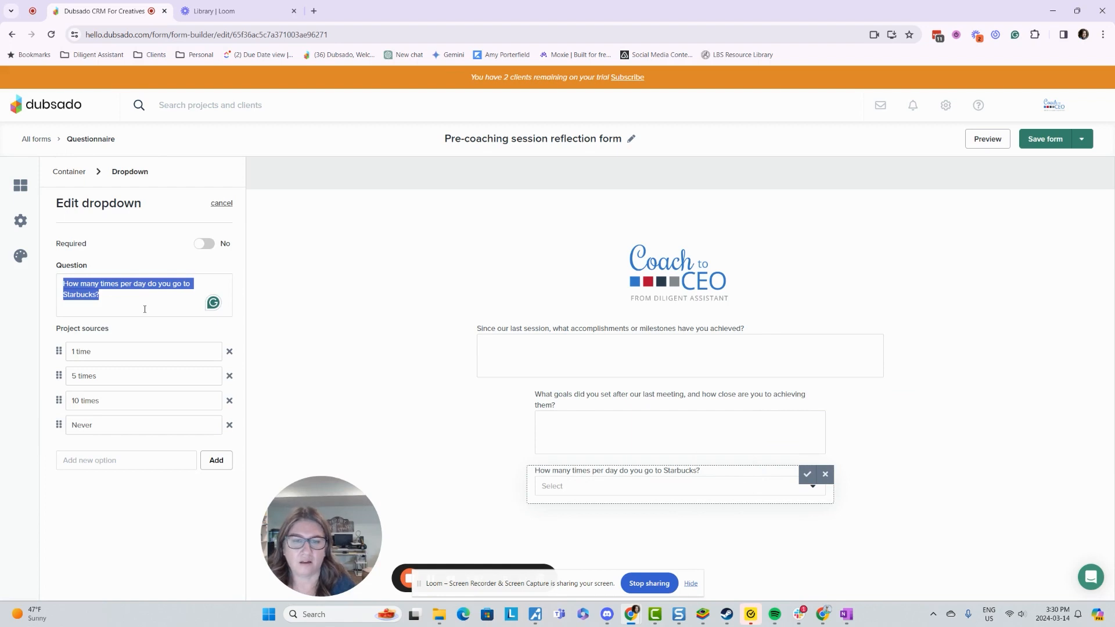
pyautogui.write('H')
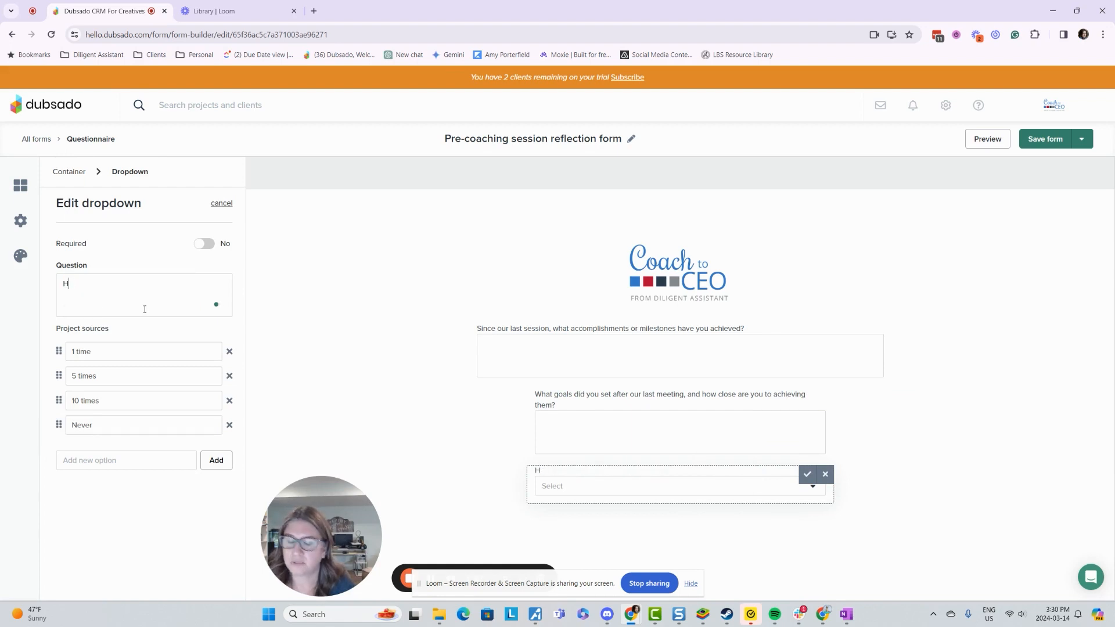
pyautogui.write('ow close ar')
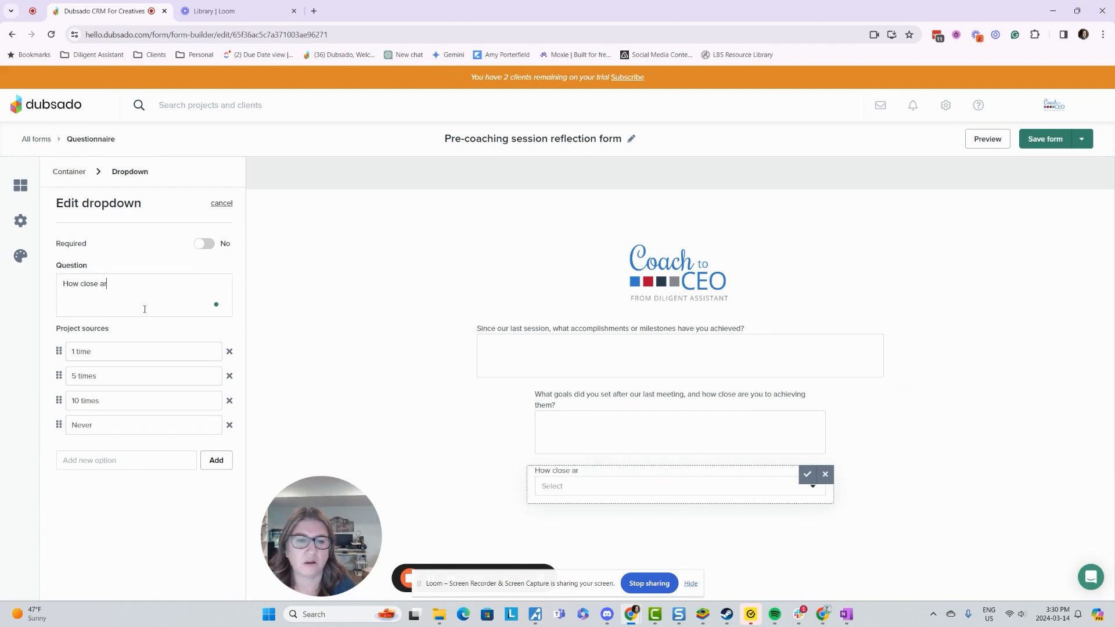
pyautogui.write('e you to achiving you goals on a scale ')
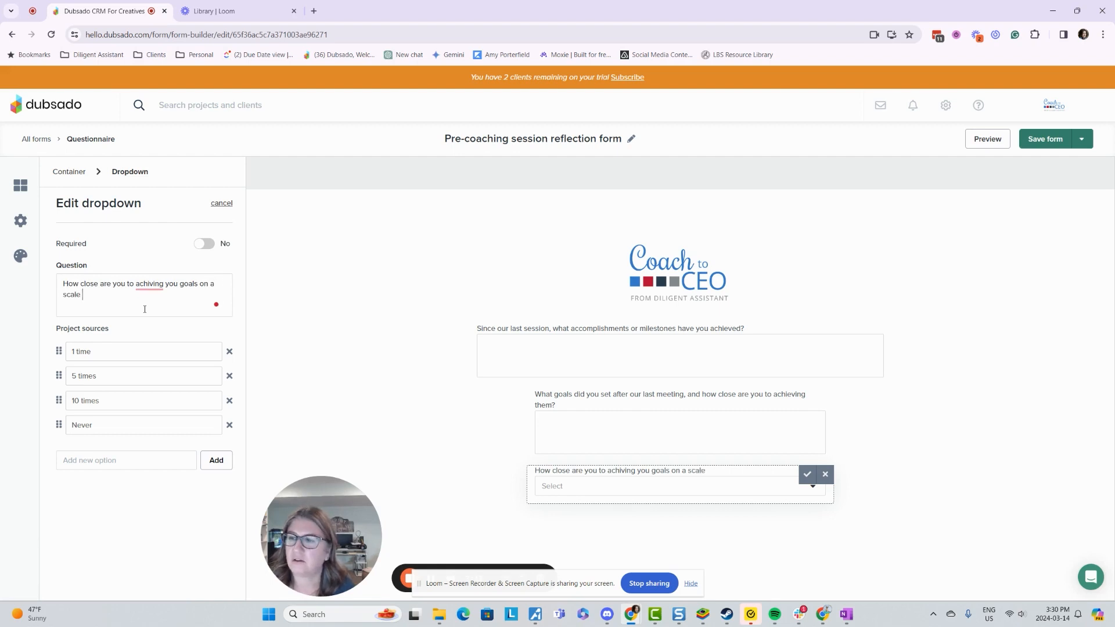
pyautogui.write('of 1-10')
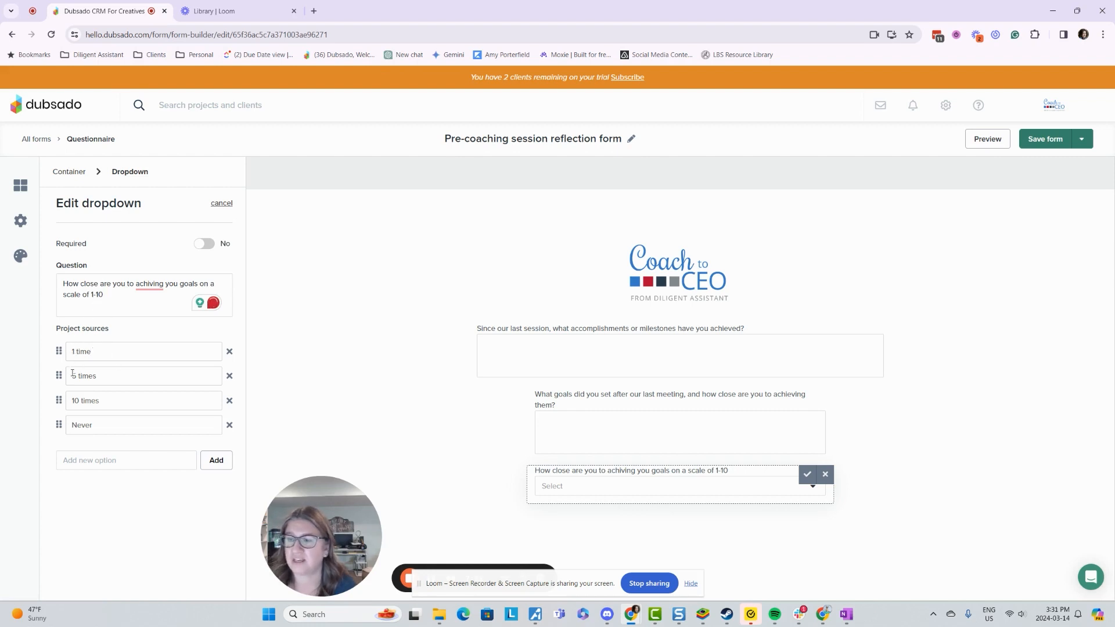
# Step: Set the dropdown's four answer options to 1-2, 3-4, 5-6 and 4, and apply the edit
pyautogui.moveTo(99, 353); pyautogui.dragTo(64, 355)
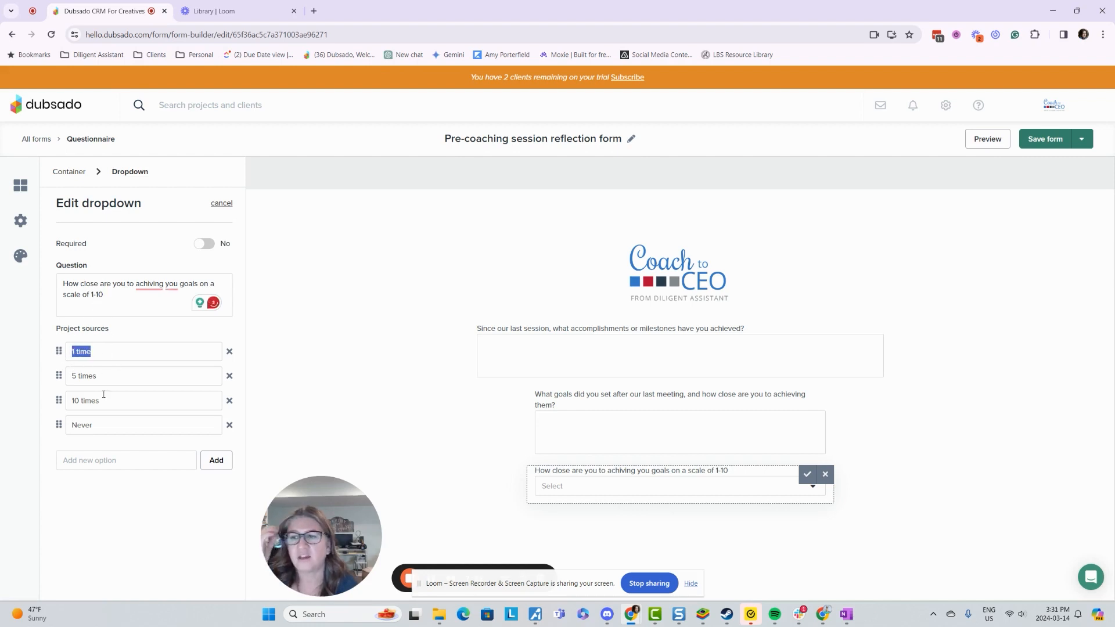
pyautogui.write('1')
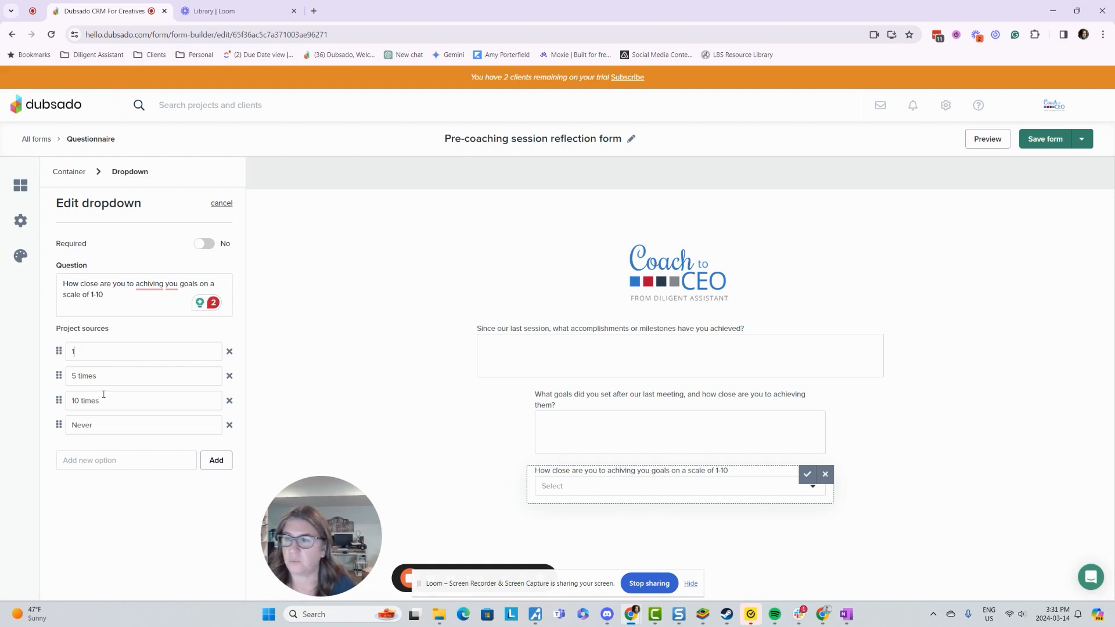
pyautogui.moveTo(98, 376); pyautogui.dragTo(40, 421)
pyautogui.write('2')
pyautogui.write('3')
pyautogui.write('14')
pyautogui.press('BackSpace')
pyautogui.press('BackSpace')
pyautogui.write('4')
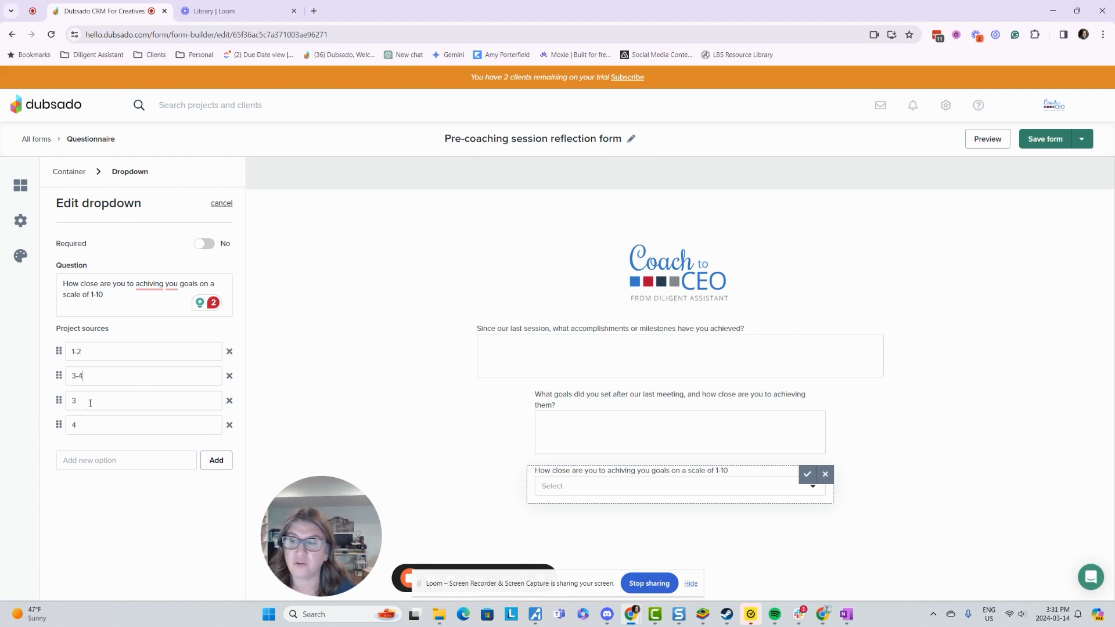
pyautogui.moveTo(87, 410); pyautogui.dragTo(64, 410)
pyautogui.write('5-6')
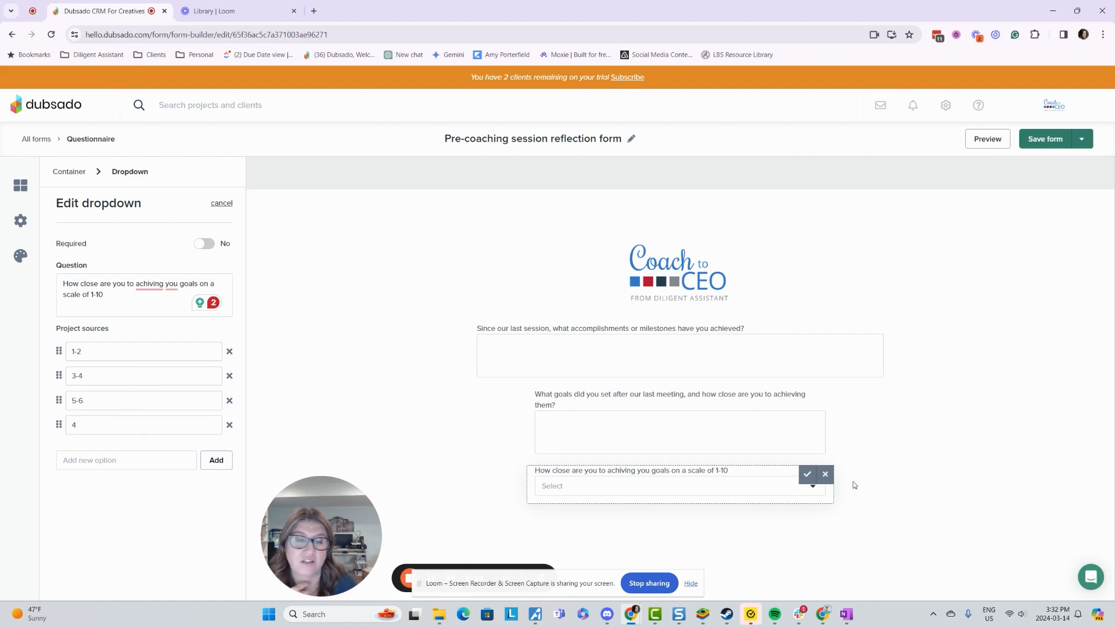
pyautogui.click(807, 475)
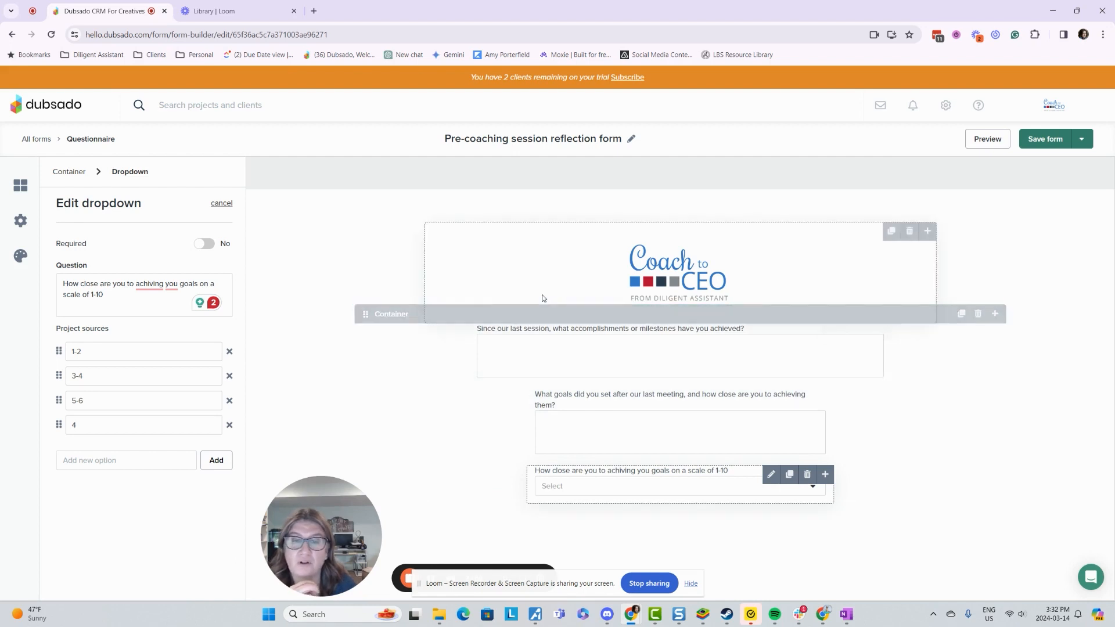
# Step: Add a new container below the goals container and set it to one column
pyautogui.moveTo(404, 314); pyautogui.dragTo(397, 529)
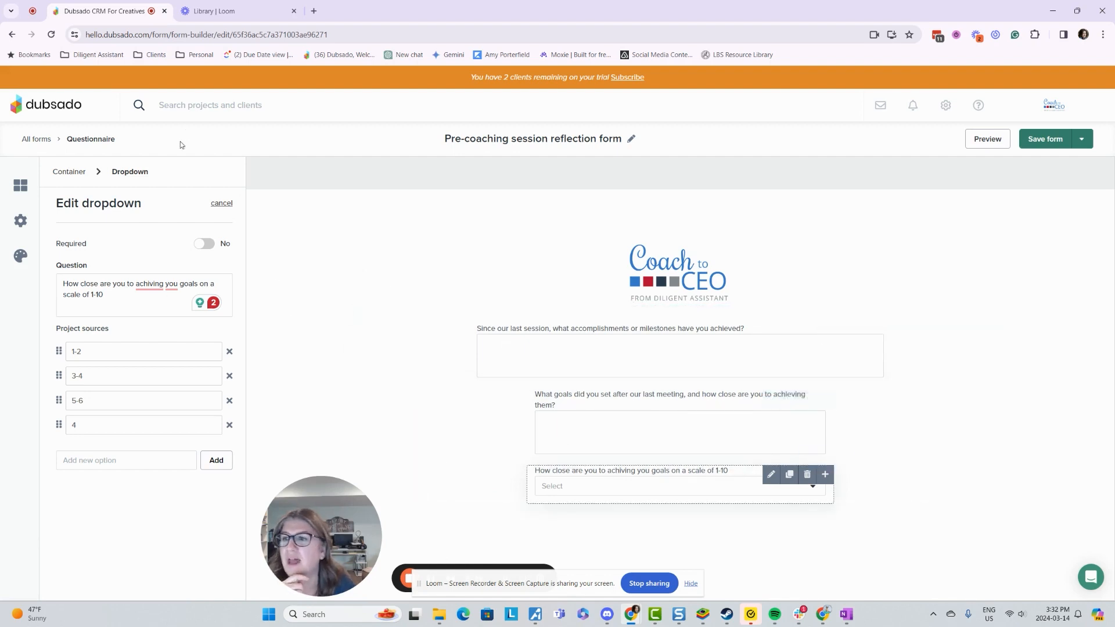
pyautogui.click(64, 171)
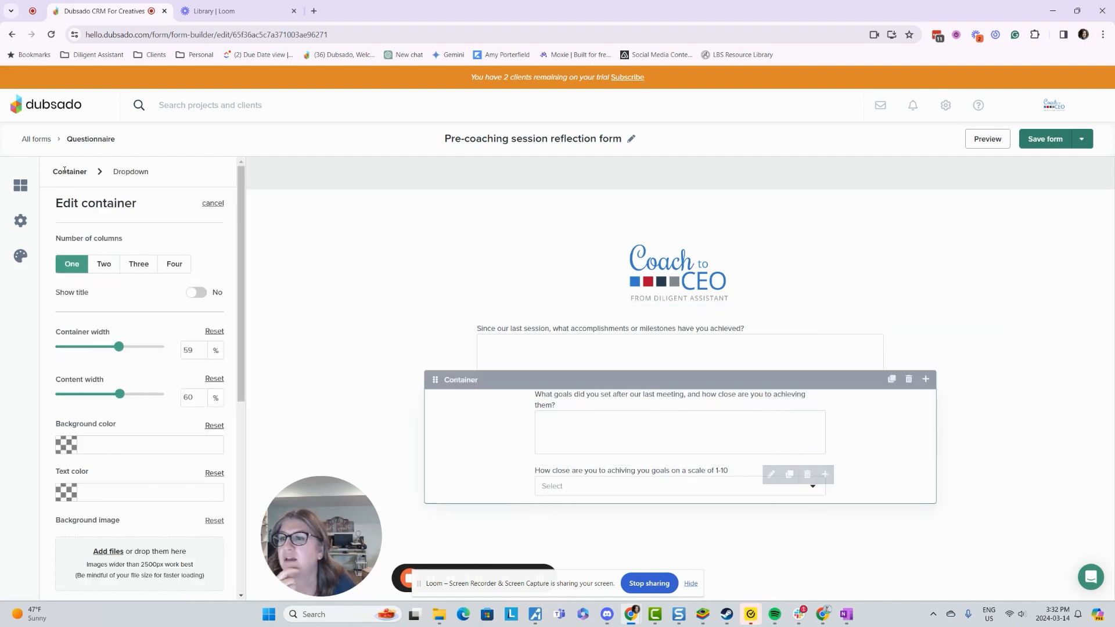
pyautogui.click(37, 184)
pyautogui.moveTo(94, 178); pyautogui.dragTo(561, 511)
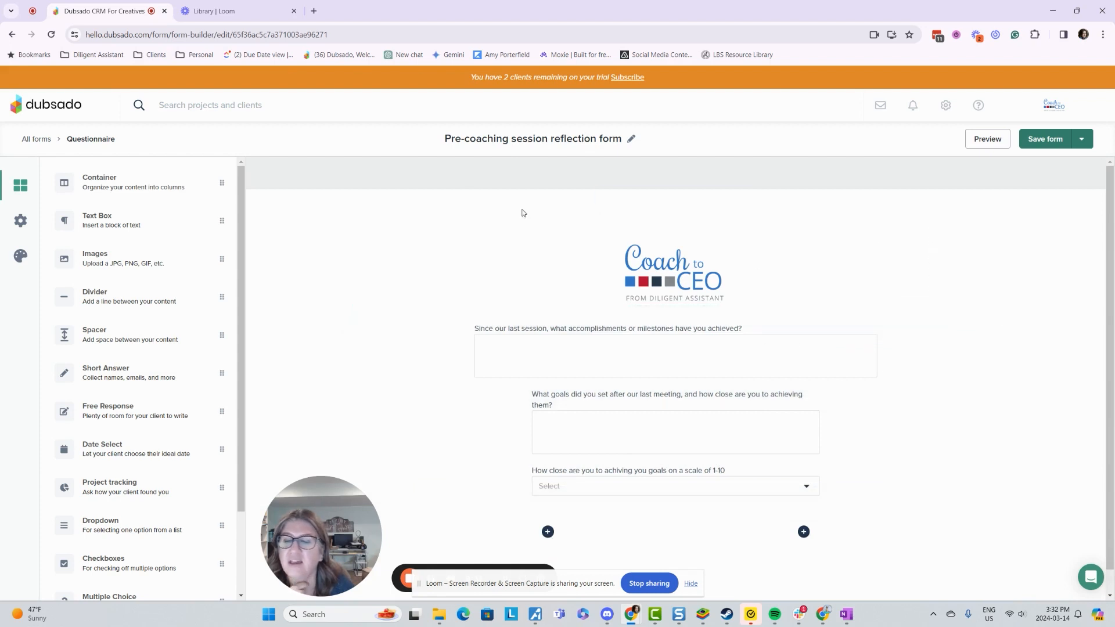
pyautogui.click(590, 513)
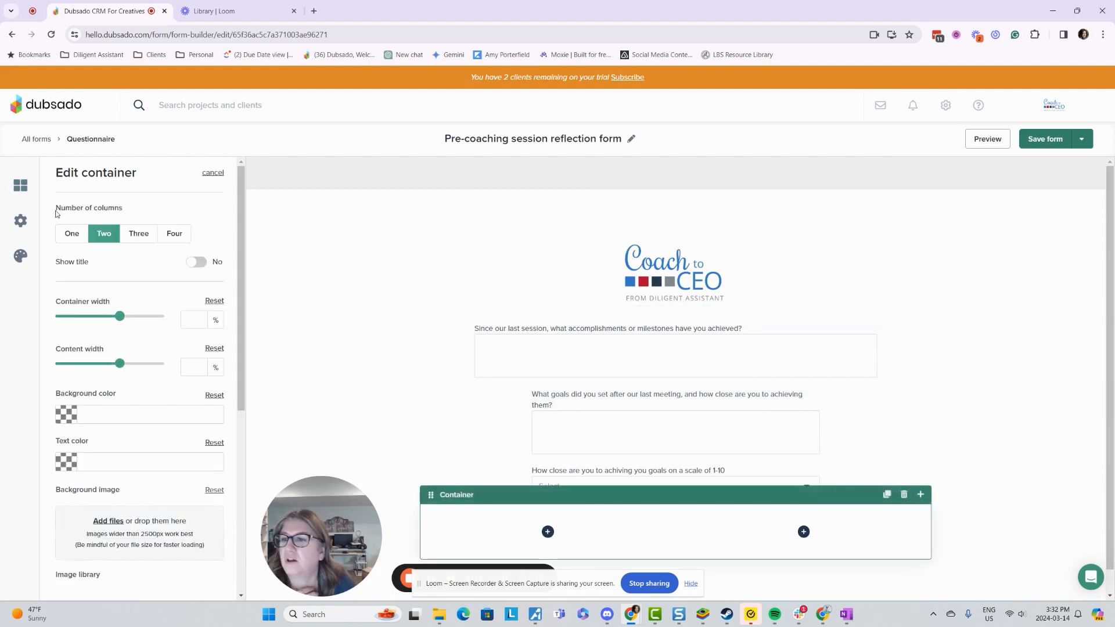
pyautogui.click(74, 236)
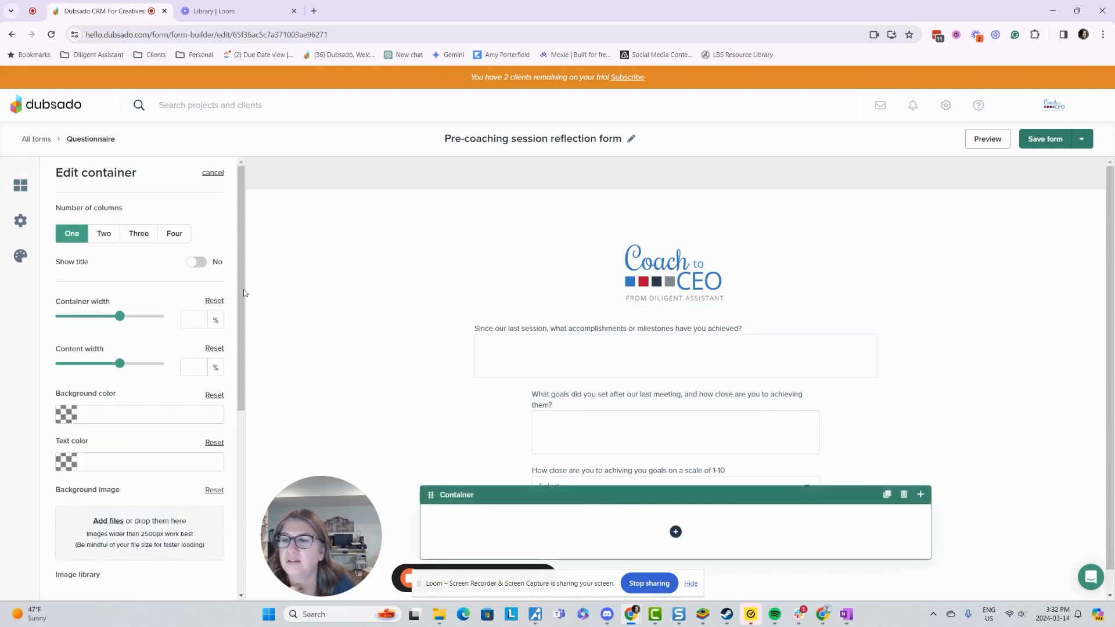
pyautogui.click(290, 311)
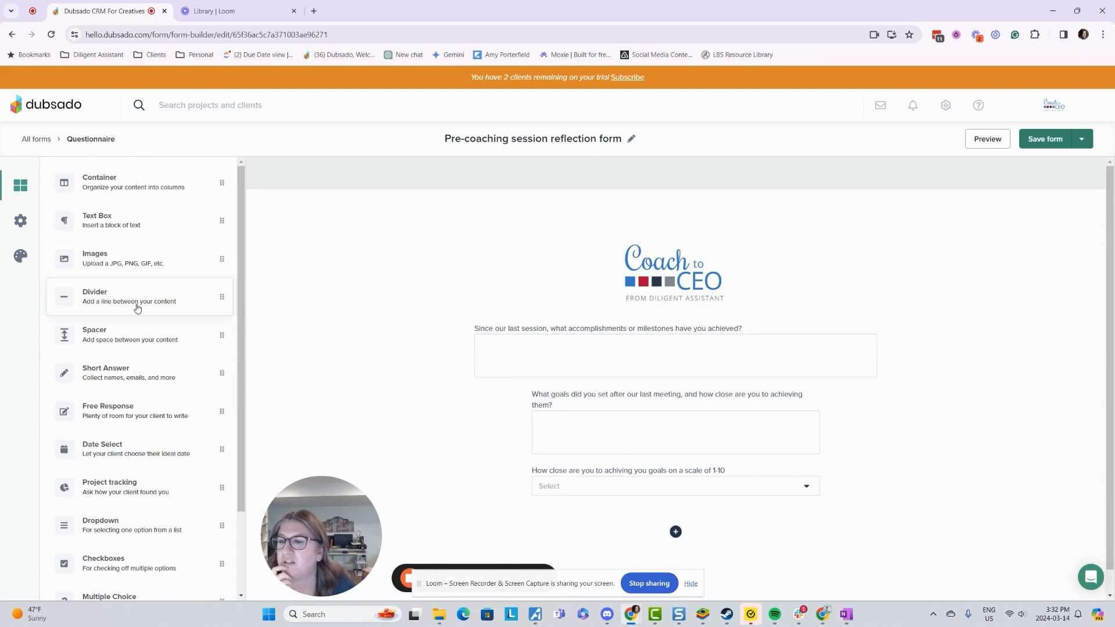
# Step: Add a Multiple Choice field below the empty container, try its vertical format, and return it to the horizontal layout
pyautogui.scroll(-2, 144, 308)
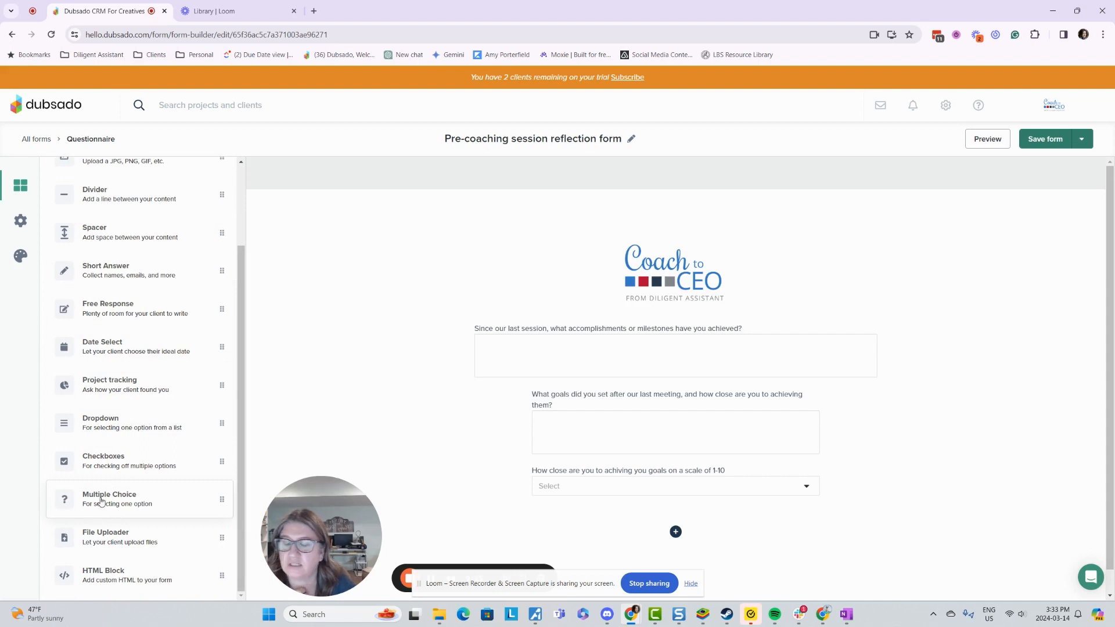
pyautogui.moveTo(101, 501); pyautogui.dragTo(447, 511)
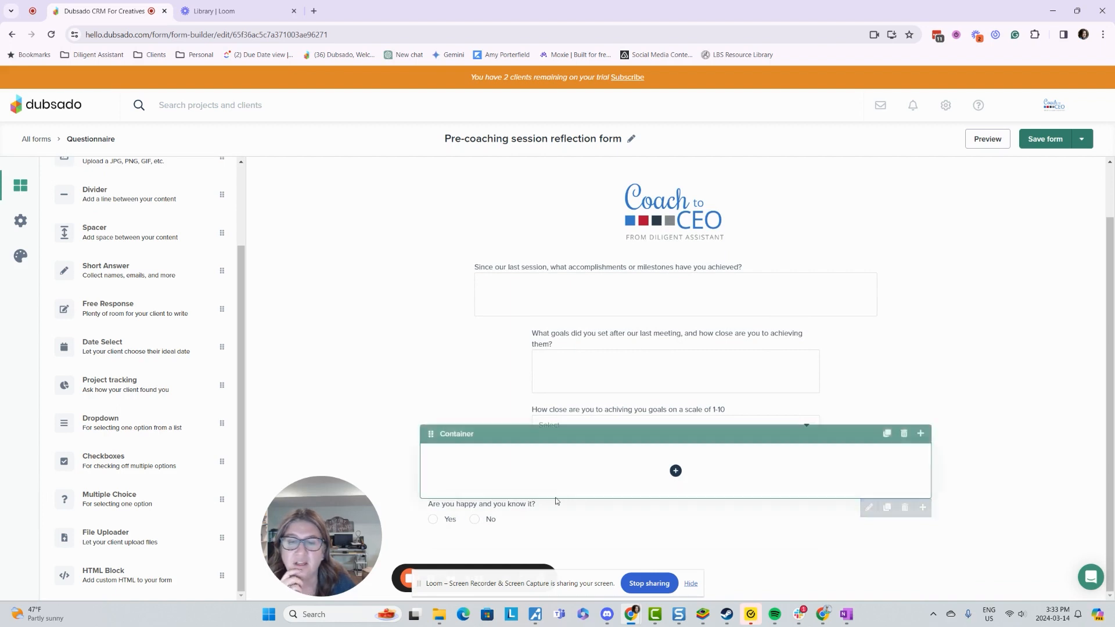
pyautogui.click(869, 509)
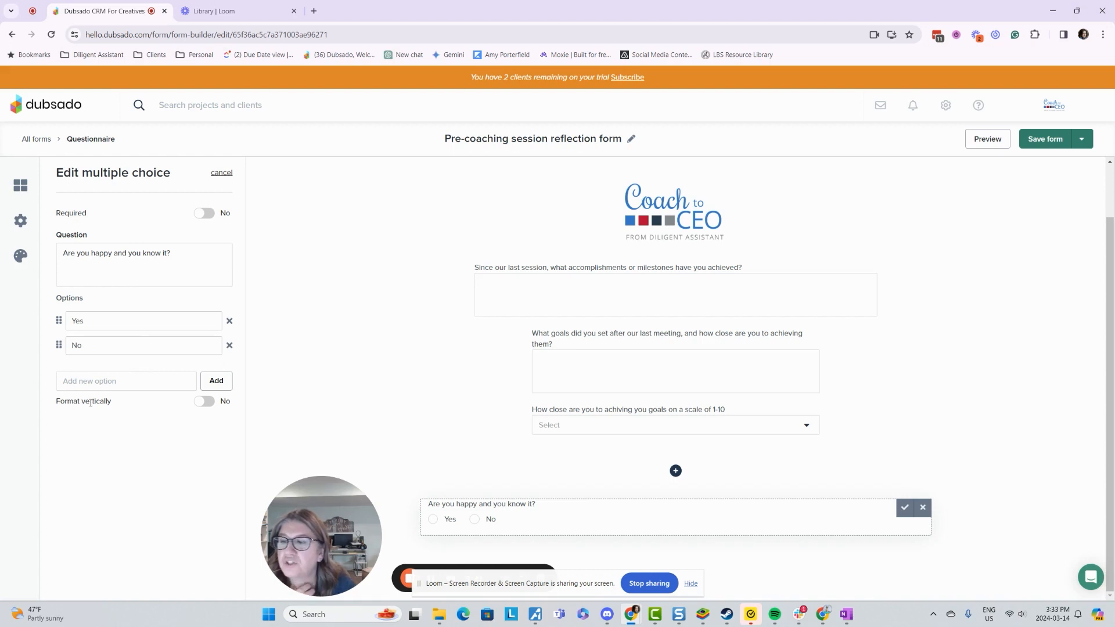
pyautogui.click(208, 403)
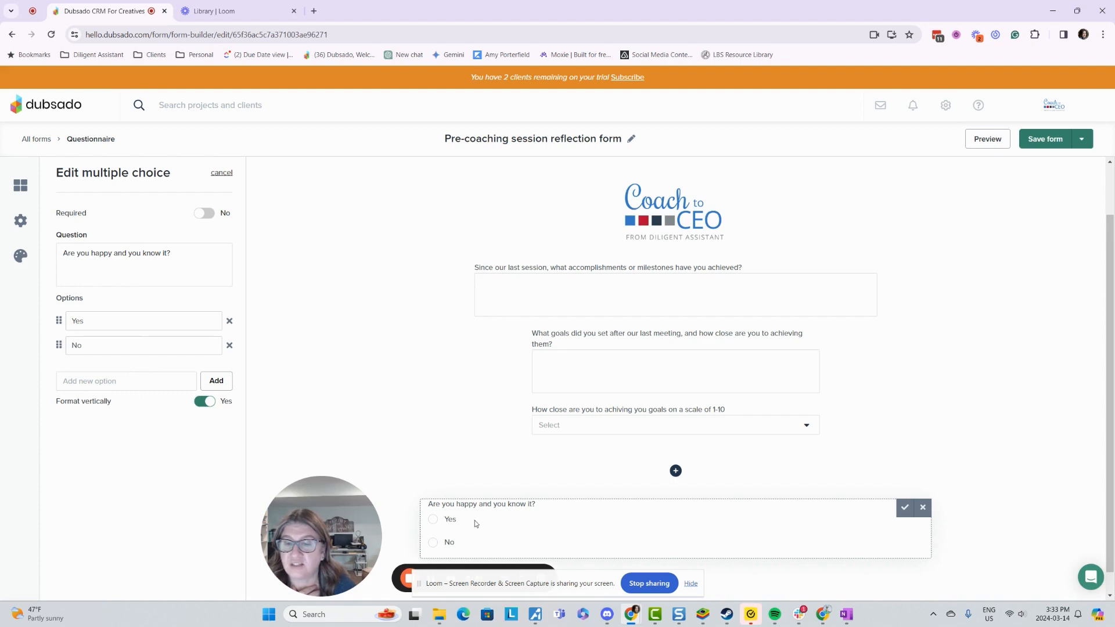
pyautogui.click(204, 401)
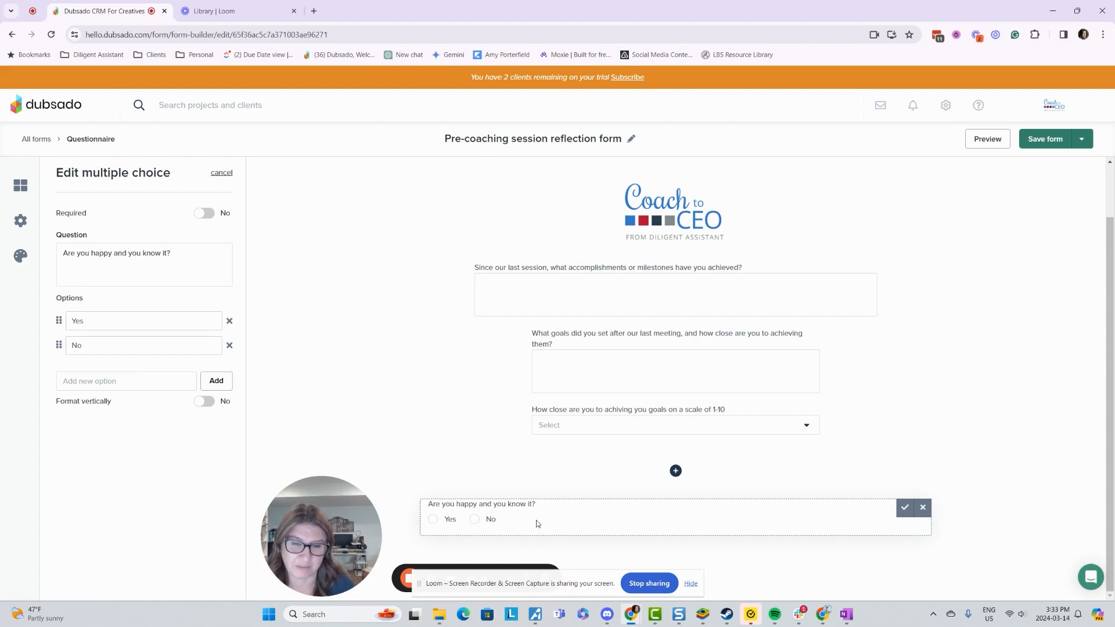
pyautogui.click(905, 507)
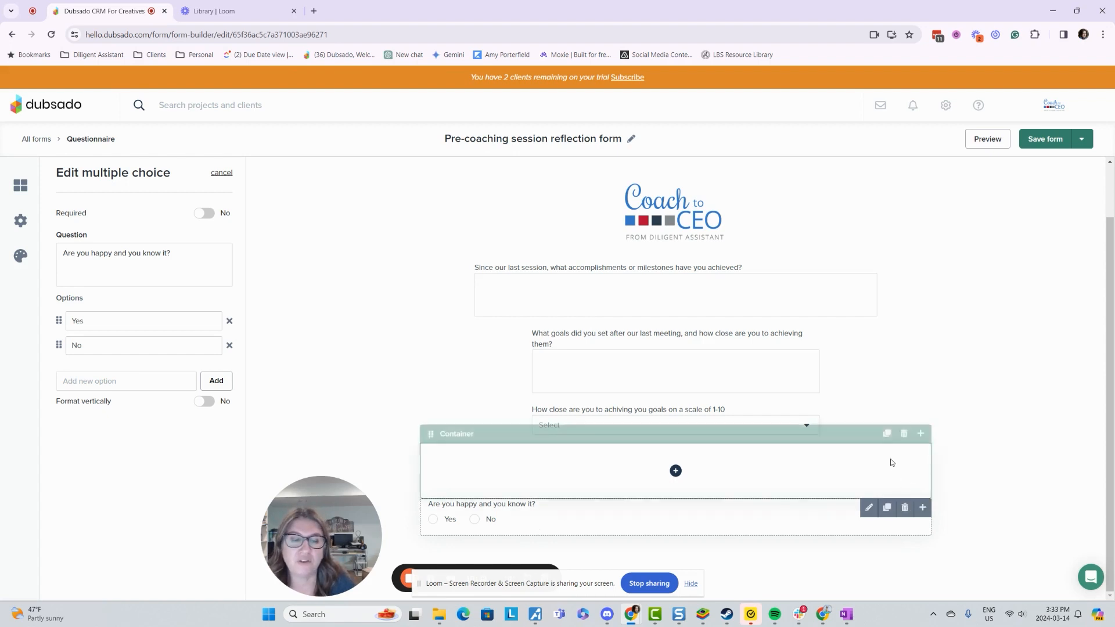
pyautogui.click(1010, 468)
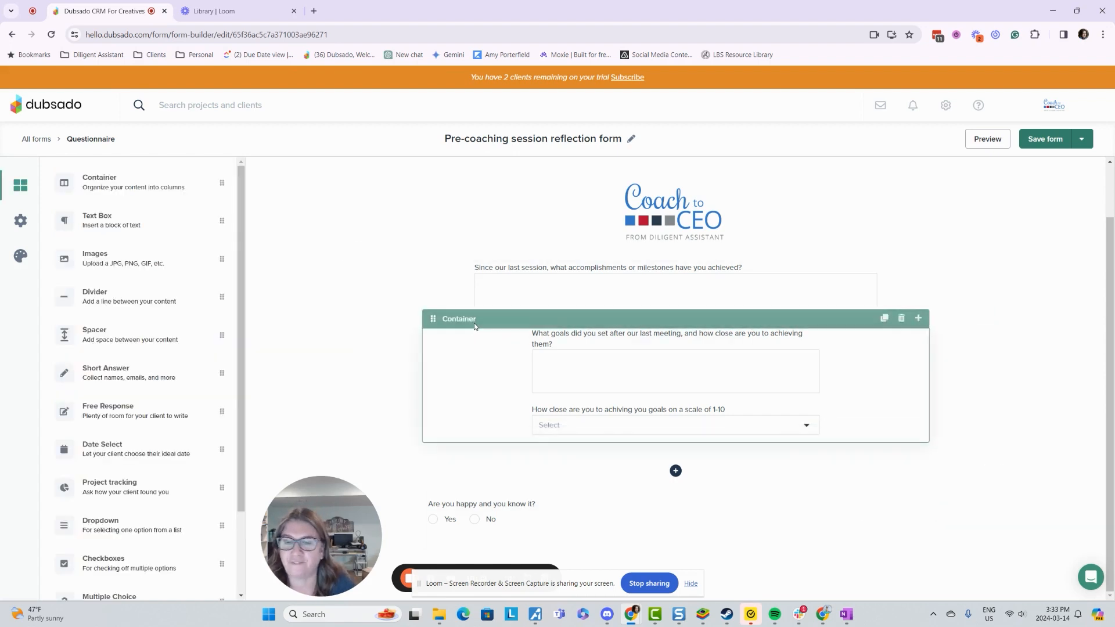
# Step: Add a Checkboxes field below the Multiple Choice question, toggling its vertical format on and back off
pyautogui.scroll(-2, 199, 291)
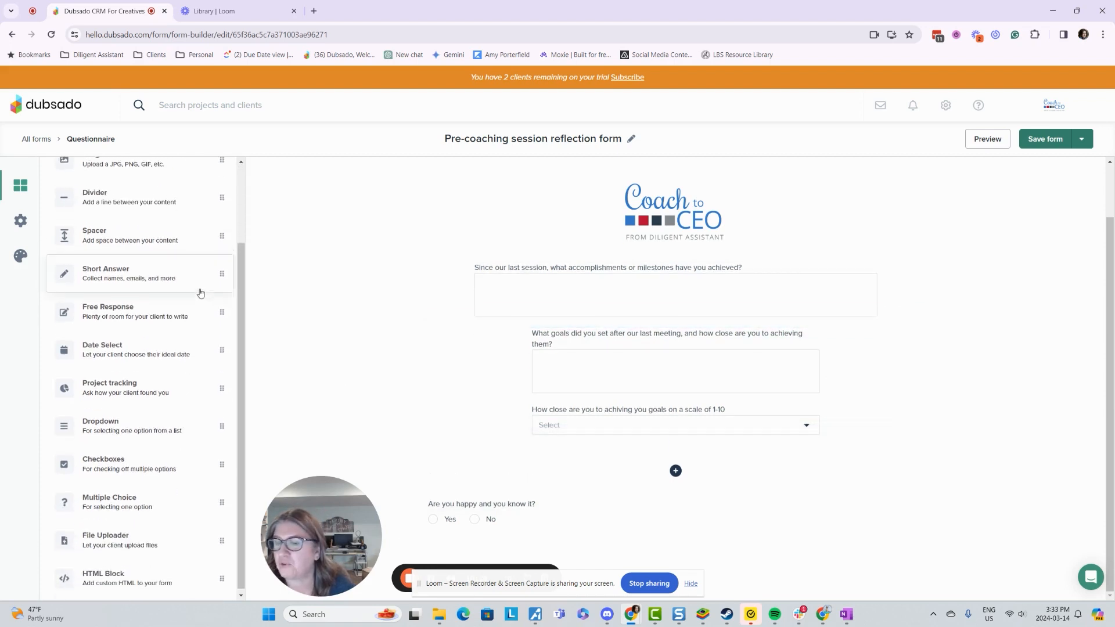
pyautogui.moveTo(119, 460); pyautogui.dragTo(544, 529)
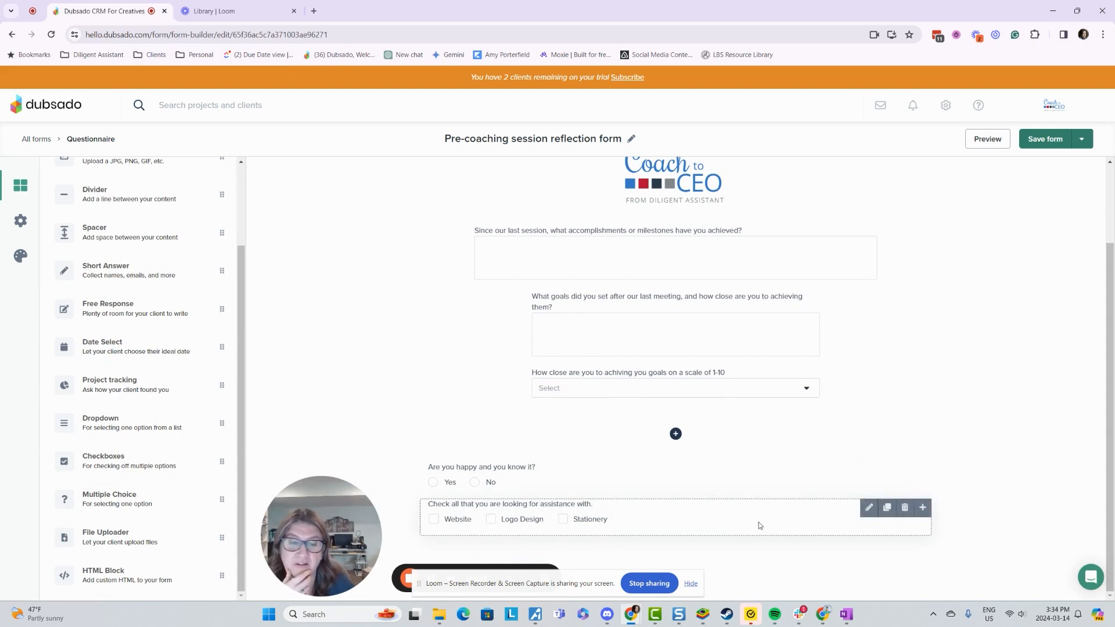
pyautogui.click(869, 508)
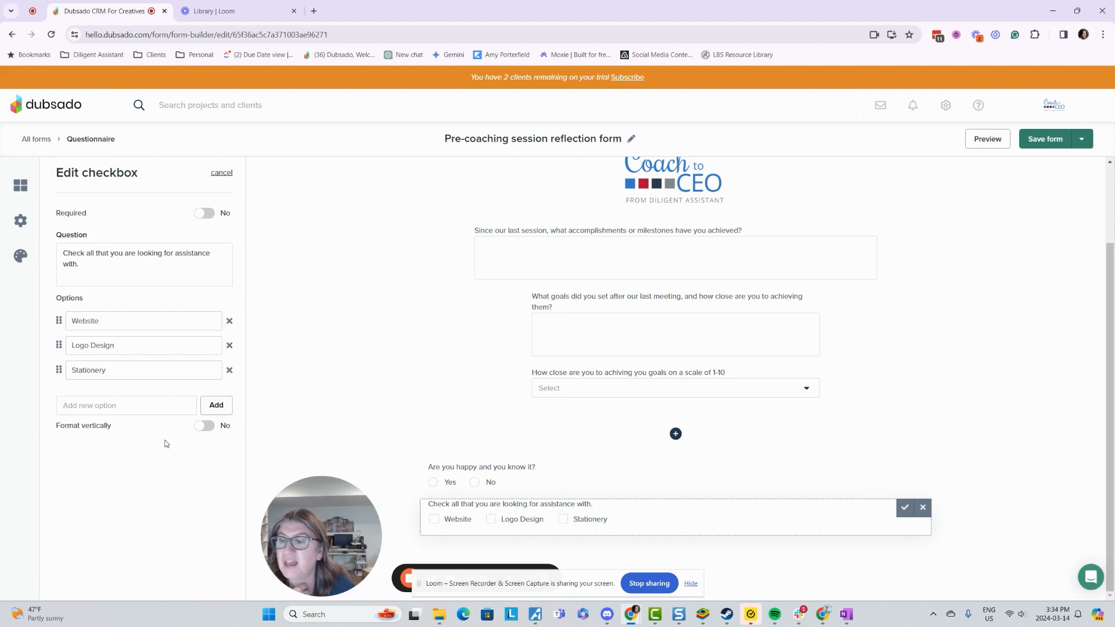
pyautogui.click(209, 427)
pyautogui.click(208, 426)
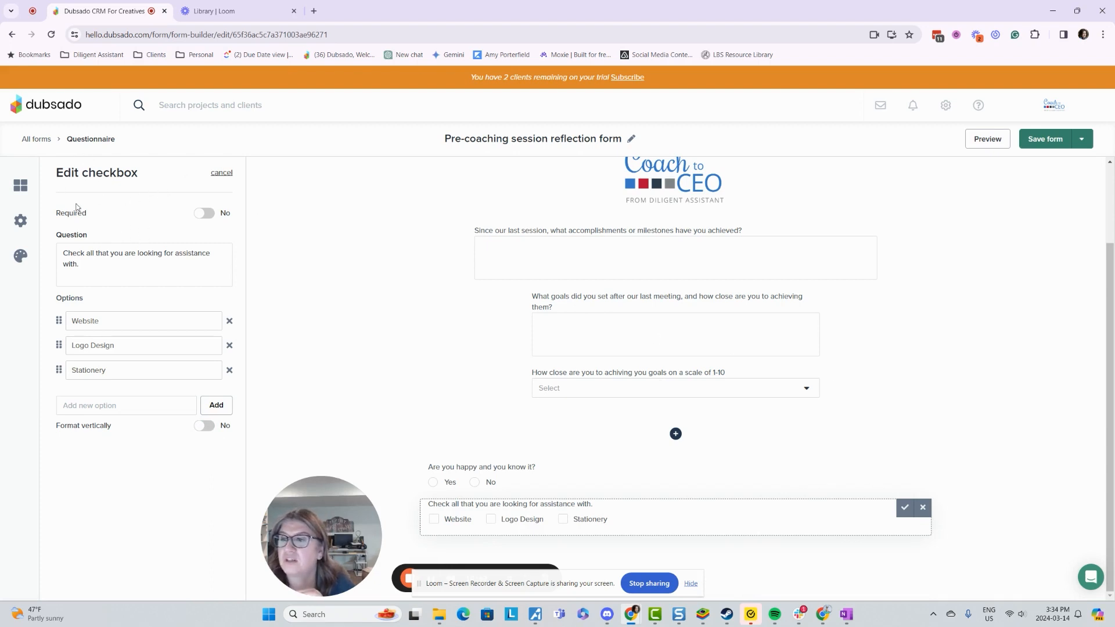
# Step: Review the available form elements and look over the questions and containers placed on the form
pyautogui.click(20, 186)
pyautogui.scroll(-2, 136, 346)
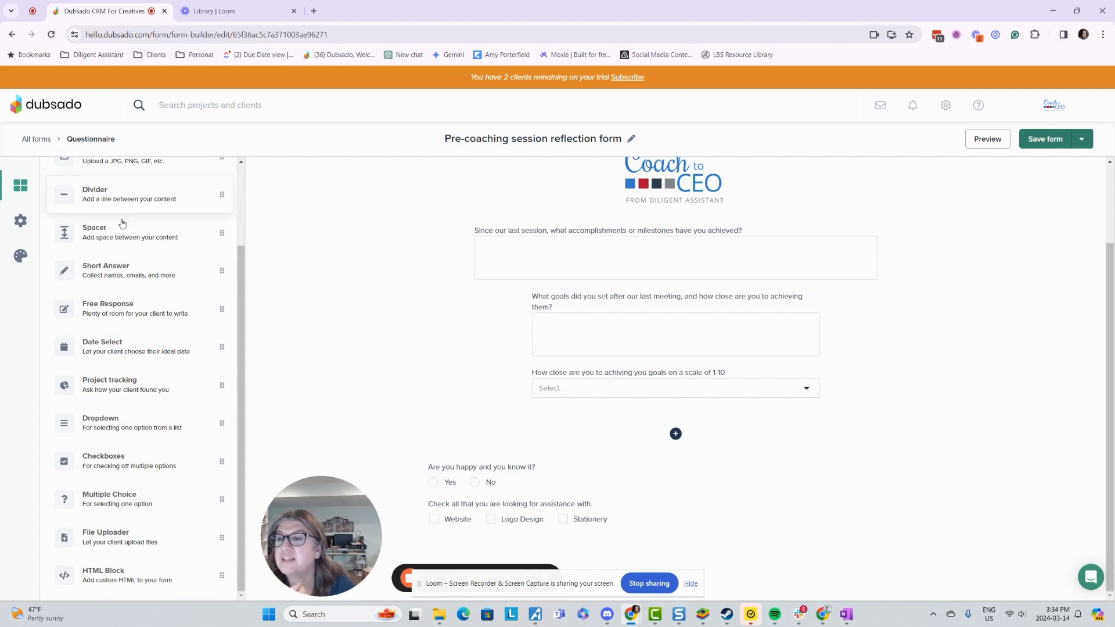
pyautogui.scroll(2, 132, 244)
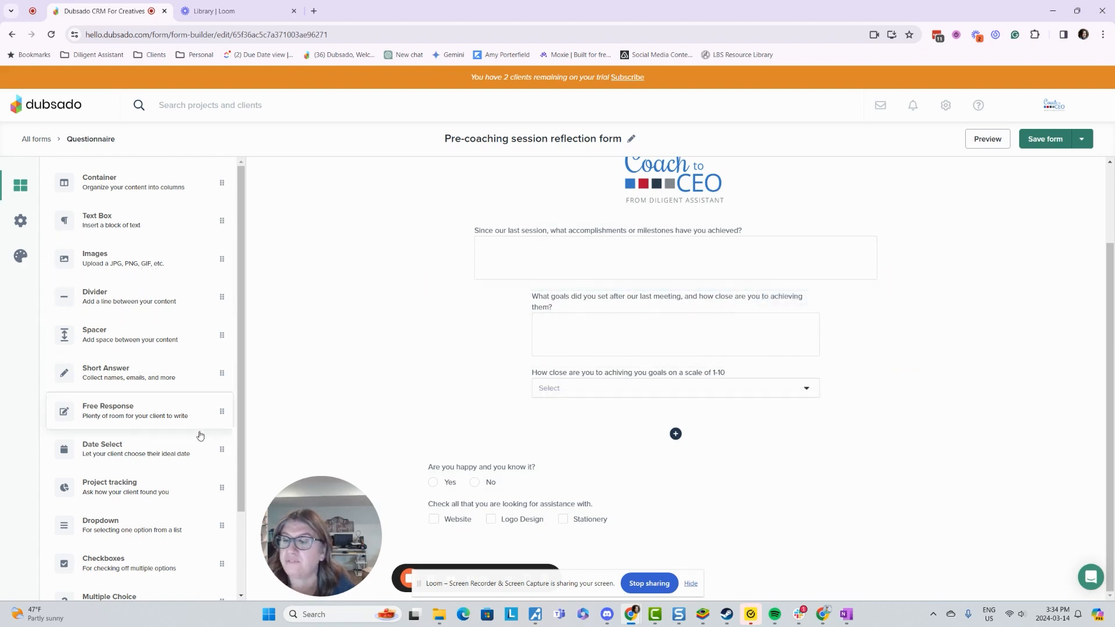
pyautogui.scroll(-2, 174, 417)
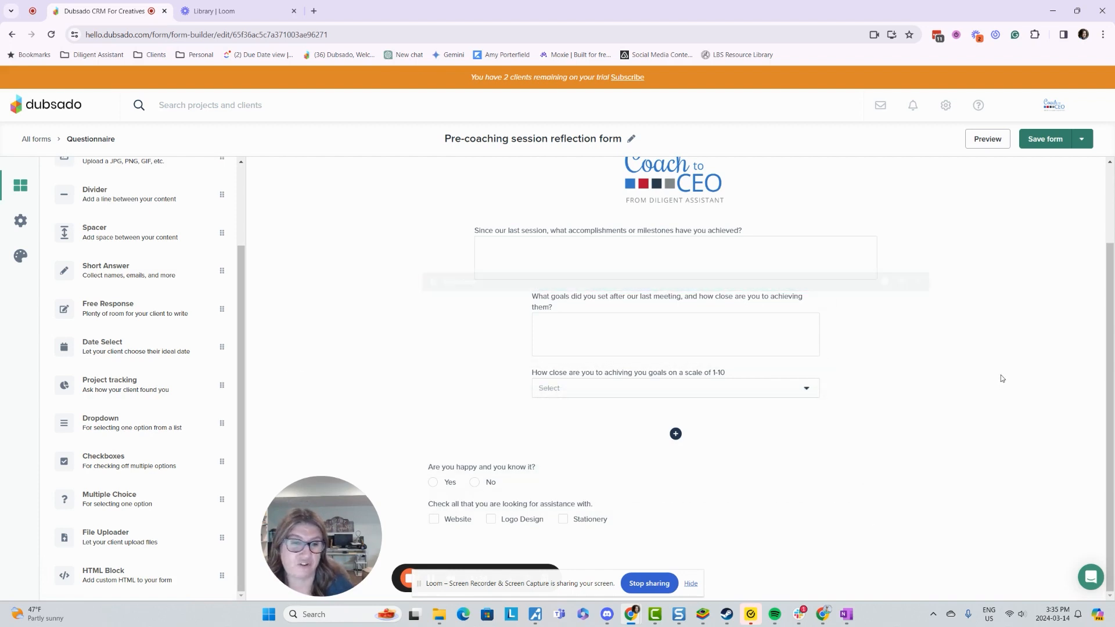
pyautogui.scroll(2, 134, 343)
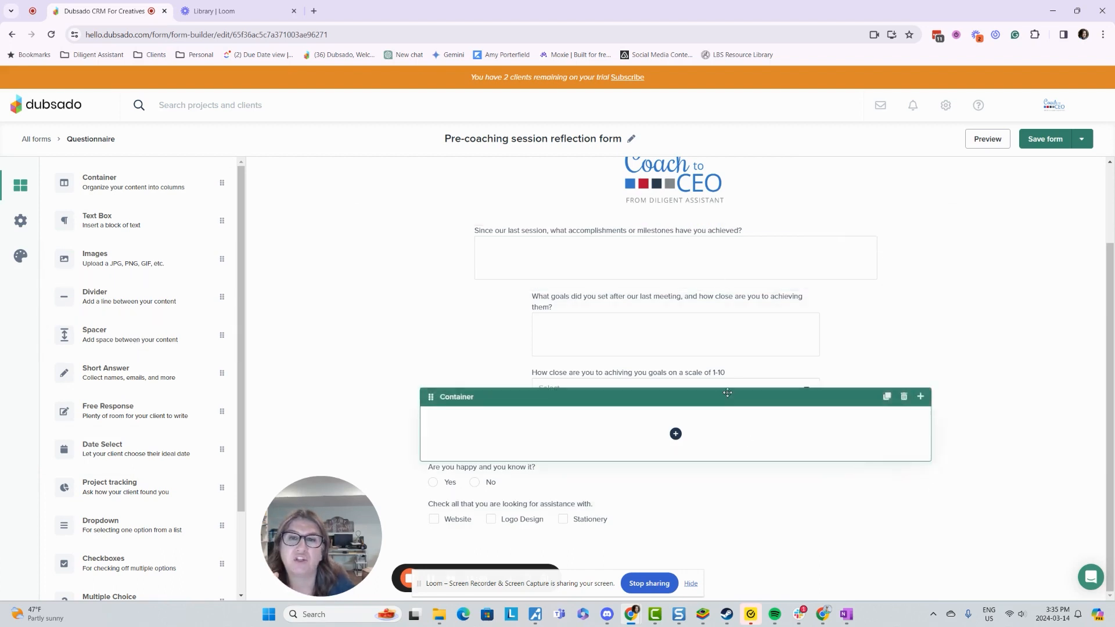
pyautogui.scroll(2, 715, 283)
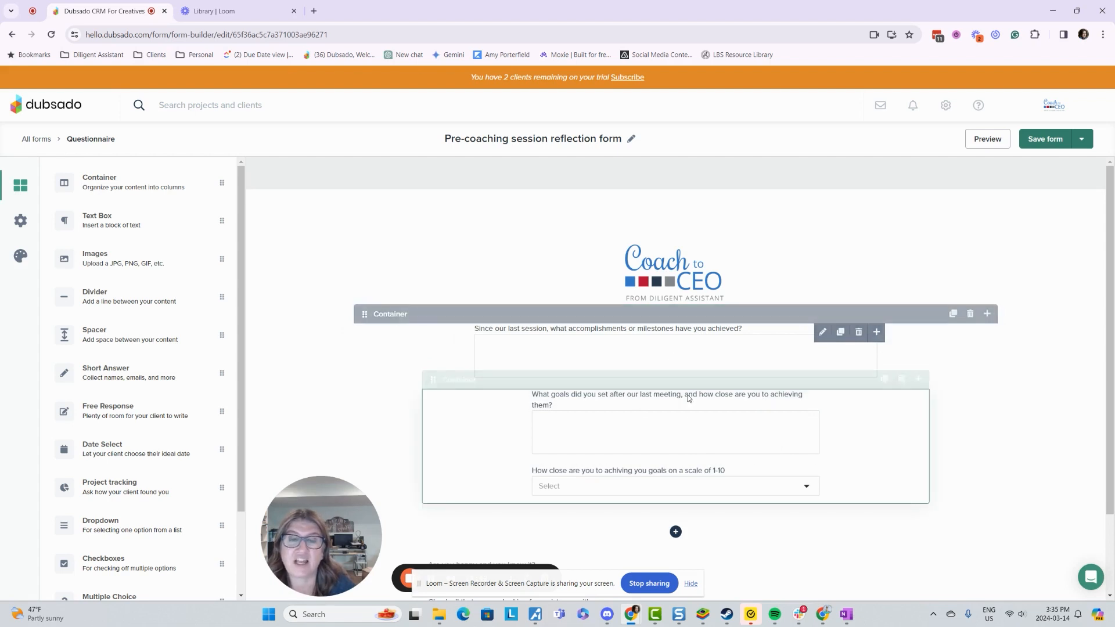
pyautogui.scroll(-2, 691, 422)
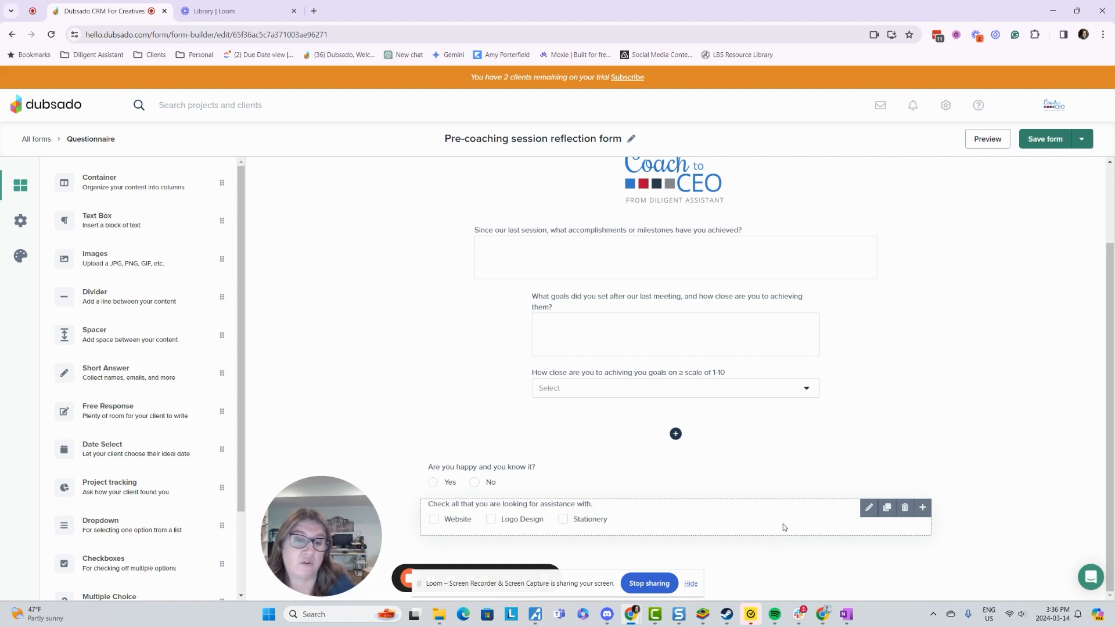
pyautogui.moveTo(783, 524); pyautogui.dragTo(558, 212)
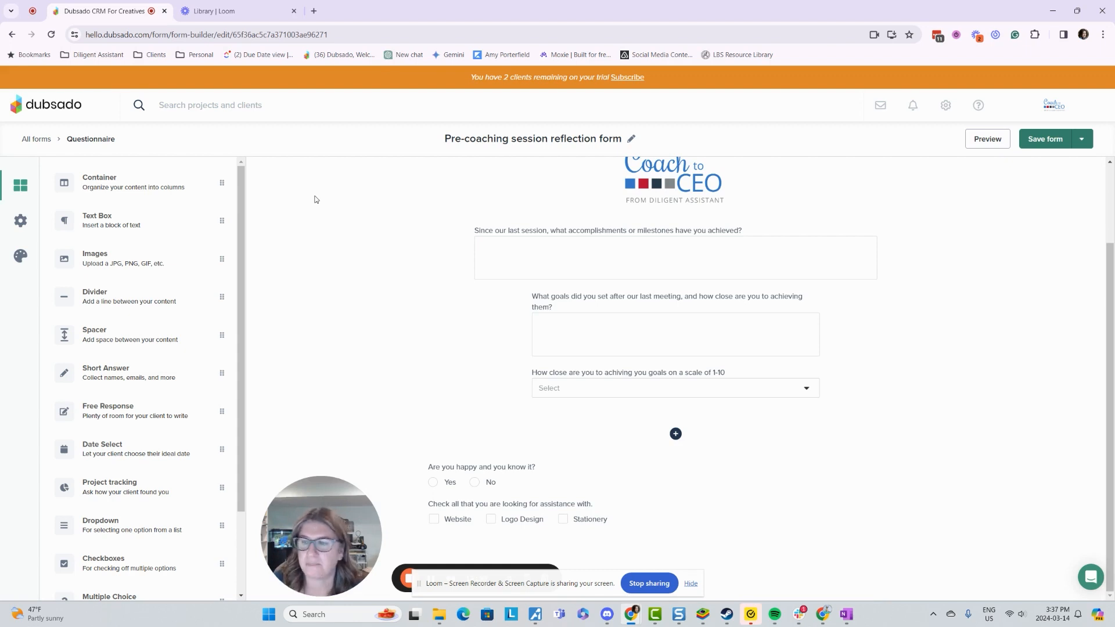
# Step: Review the form's general settings, including expiration and completion alert, and look over its question and general styling options
pyautogui.click(21, 220)
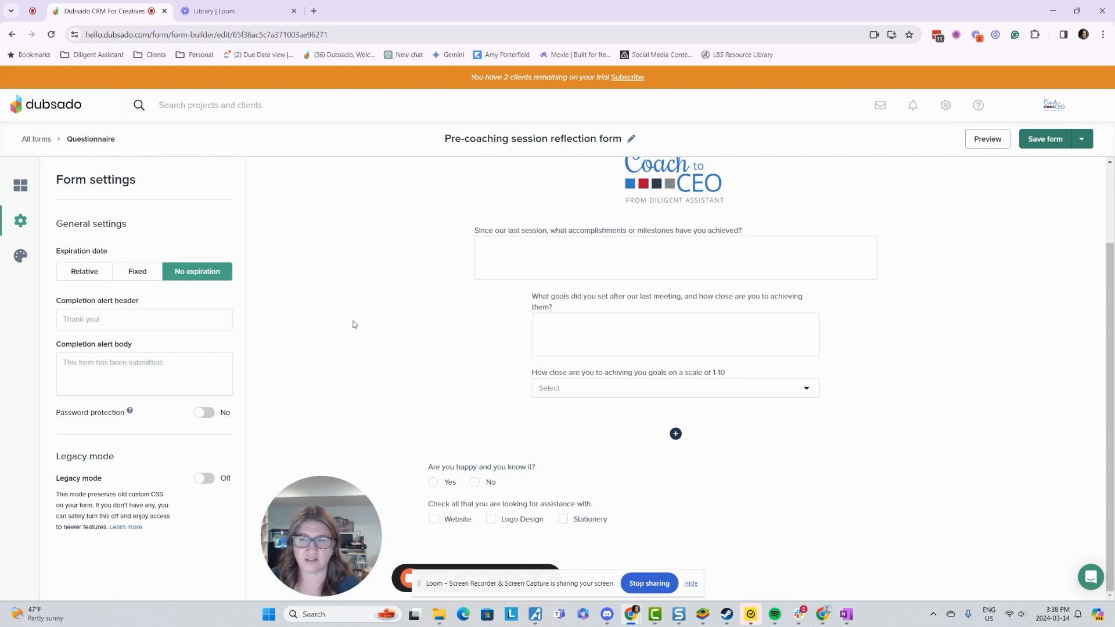
pyautogui.moveTo(130, 412)
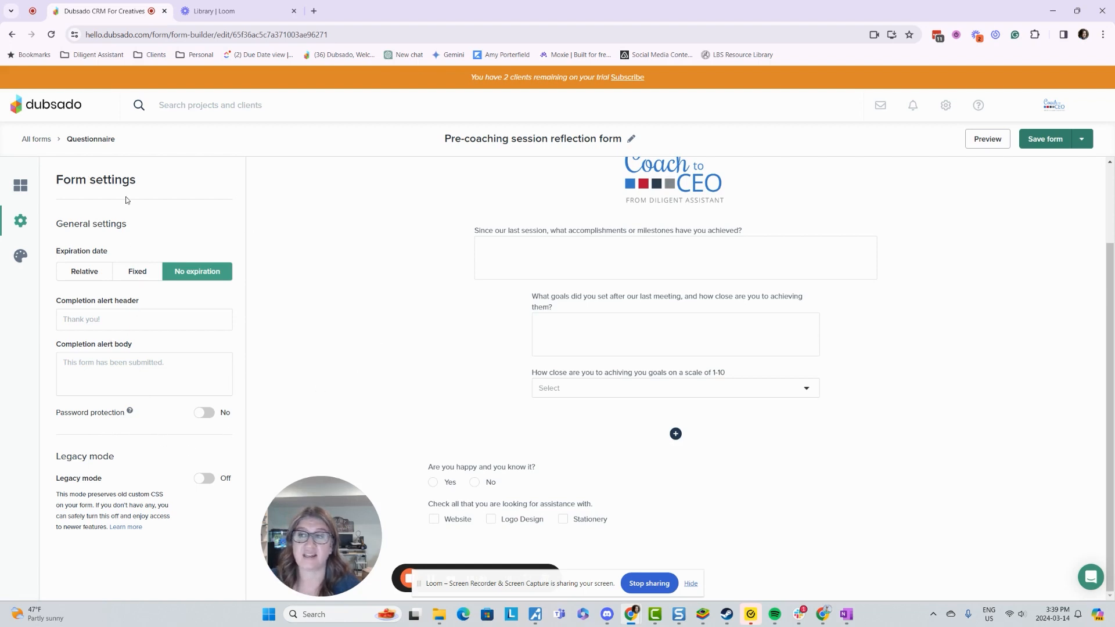
pyautogui.click(22, 260)
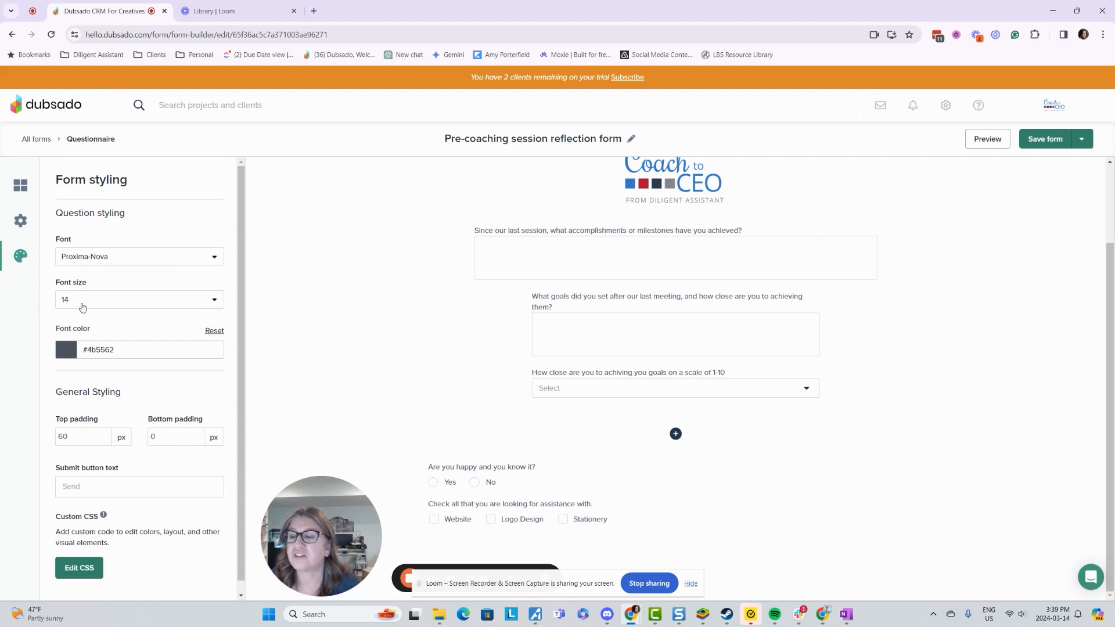
pyautogui.scroll(-1, 167, 313)
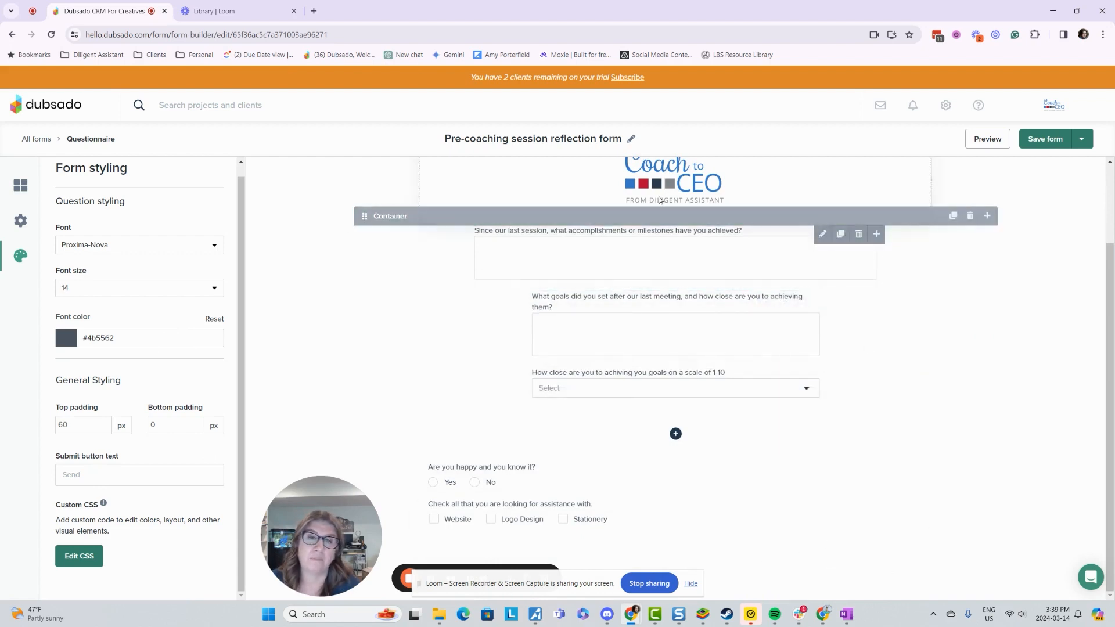
# Step: Set the form's submit button text to "Submit", previewing the form before and after the change
pyautogui.click(986, 143)
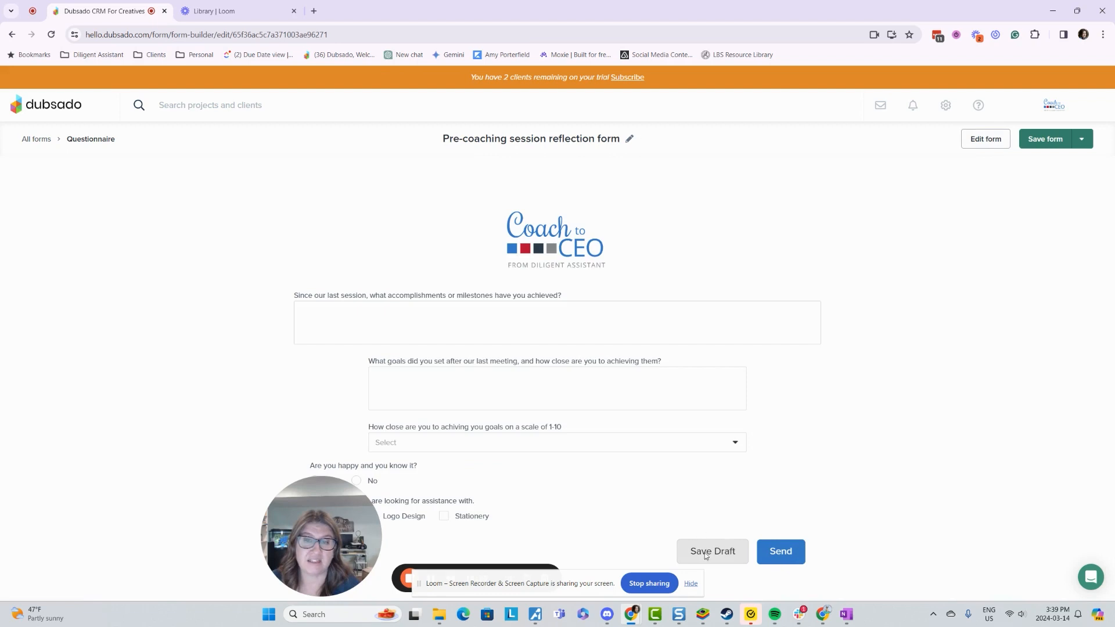
pyautogui.click(985, 138)
pyautogui.click(94, 485)
pyautogui.write('S')
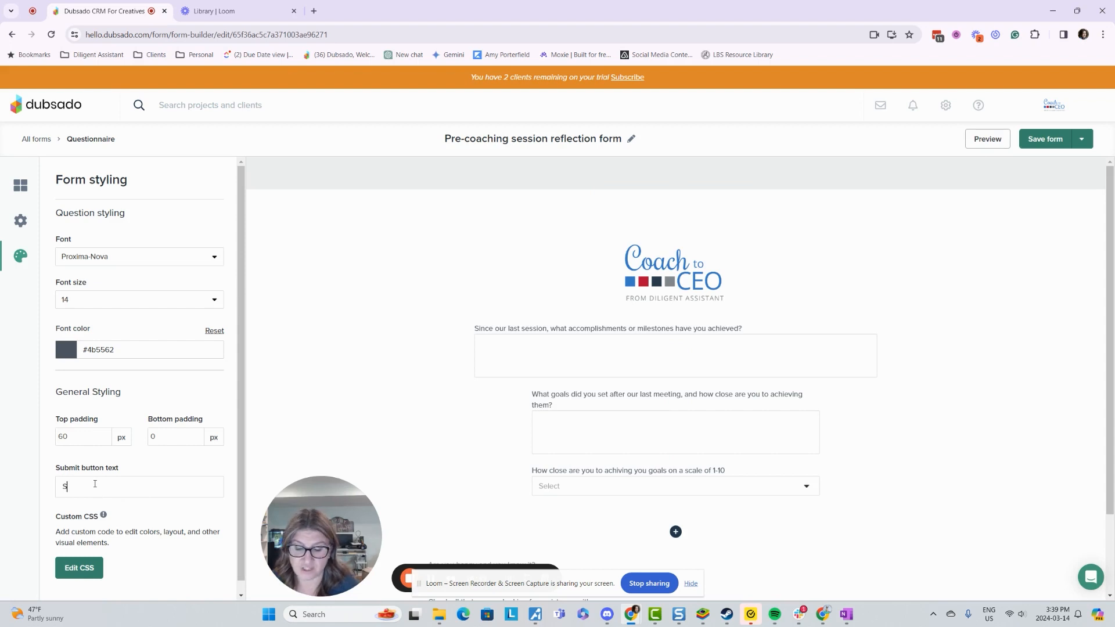
pyautogui.write('ubmit')
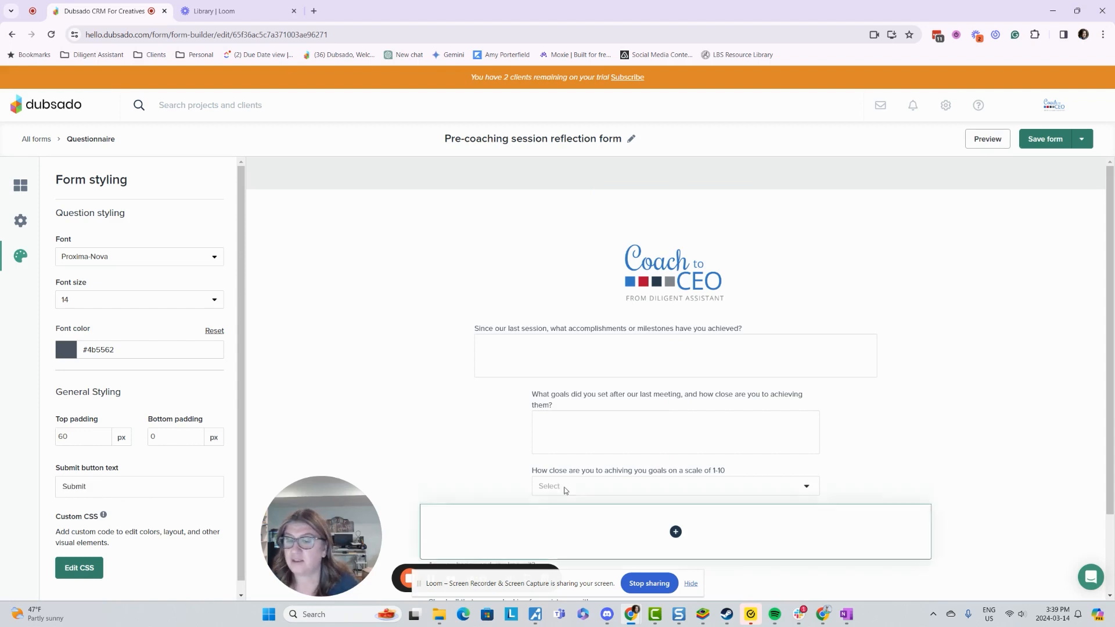
pyautogui.click(988, 140)
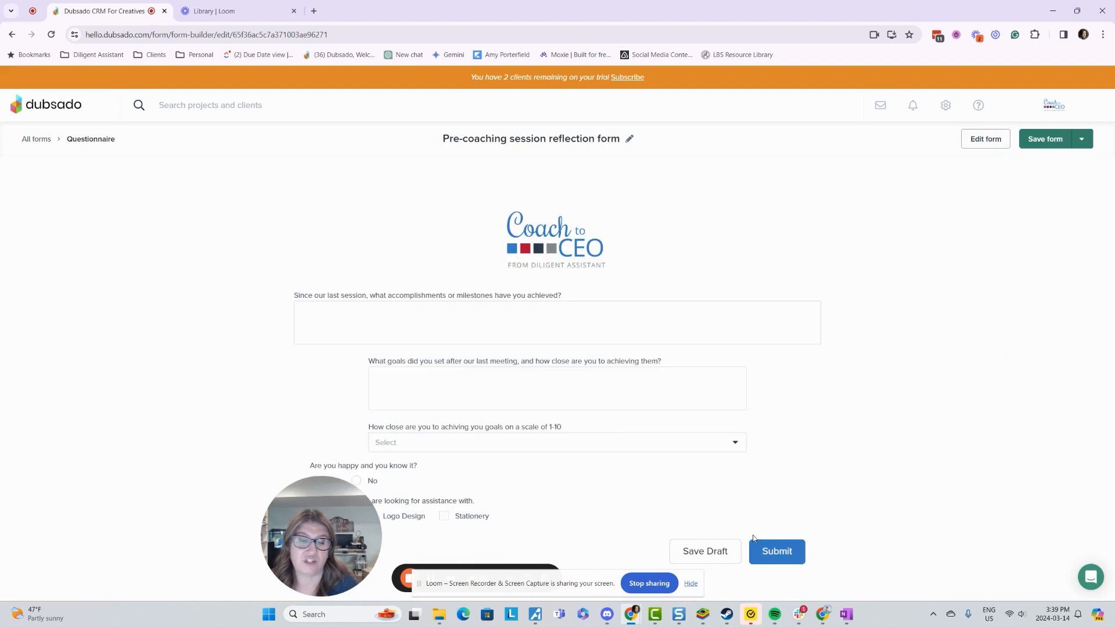
pyautogui.click(987, 141)
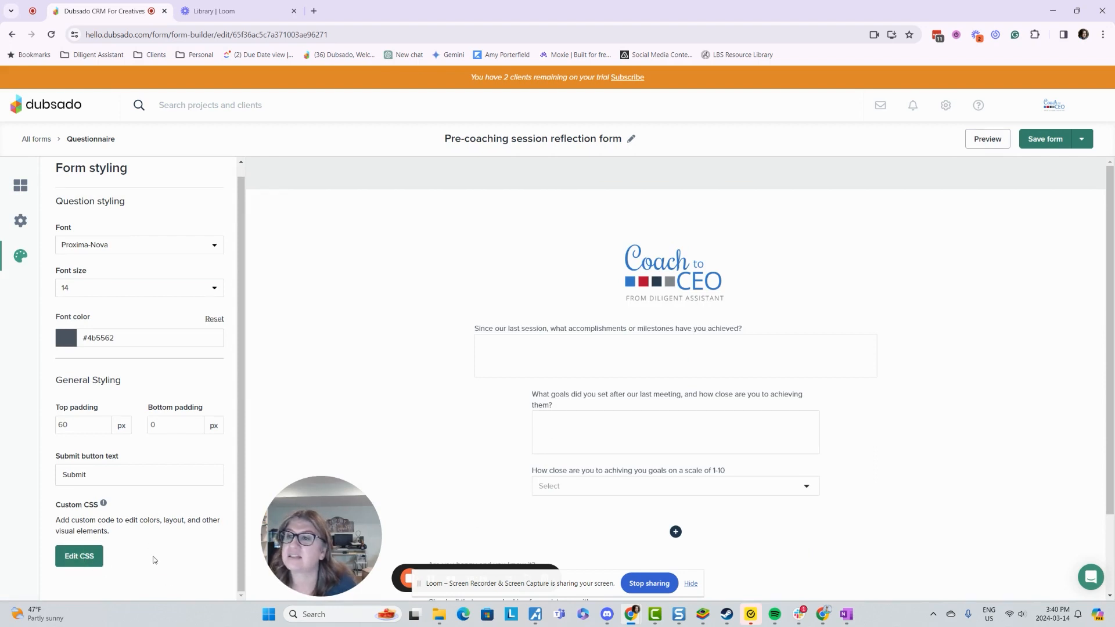
# Step: Save the reflection form and show the additional save options
pyautogui.scroll(1, 172, 463)
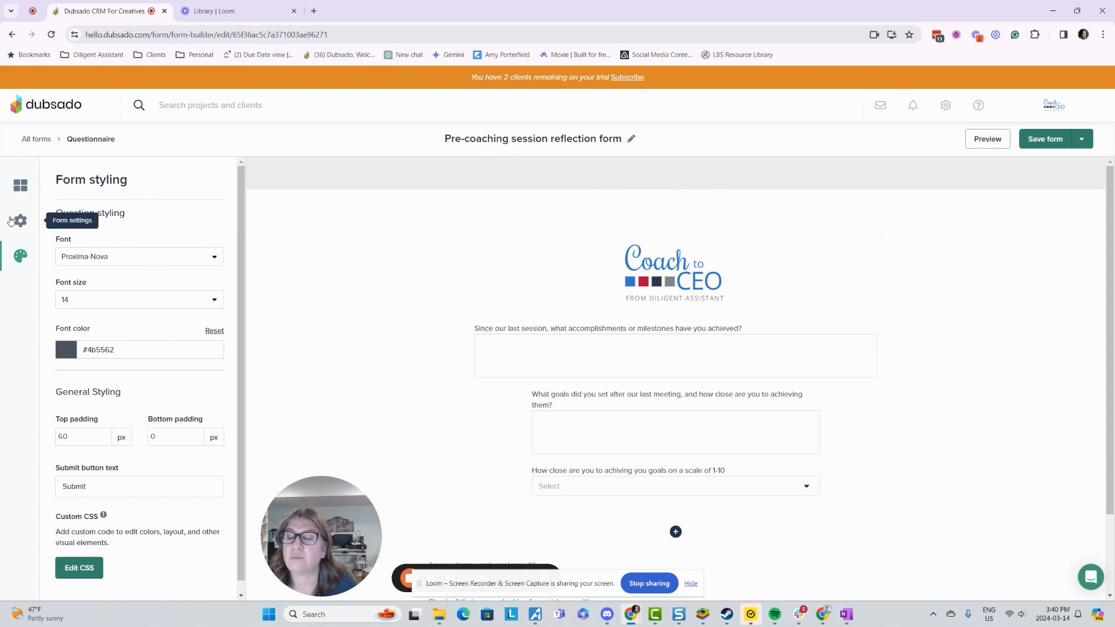
pyautogui.click(1052, 145)
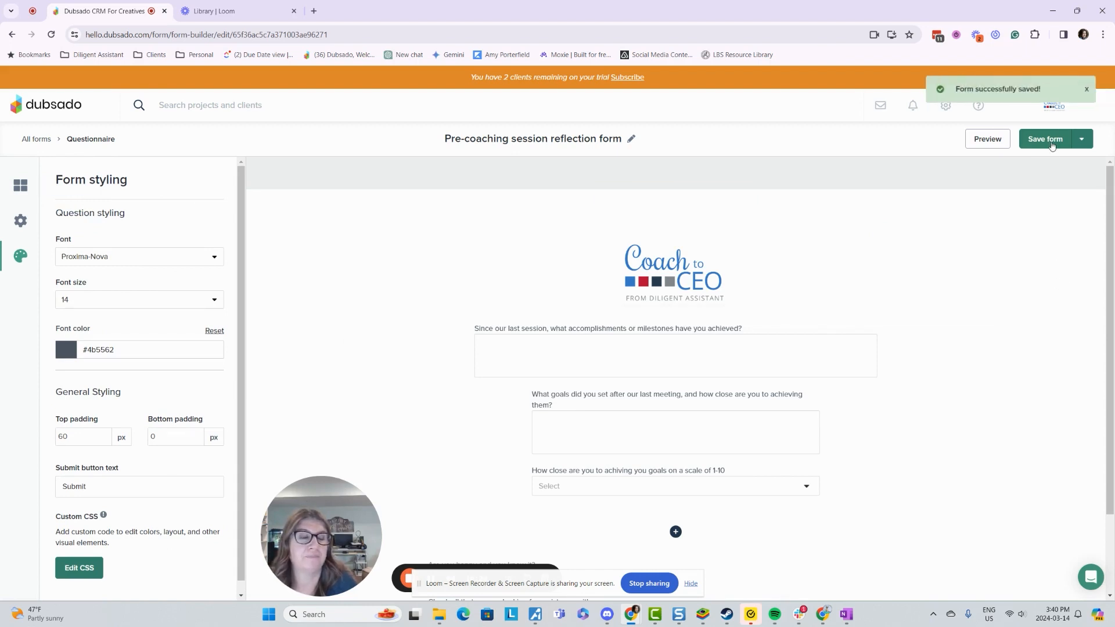
pyautogui.click(1083, 139)
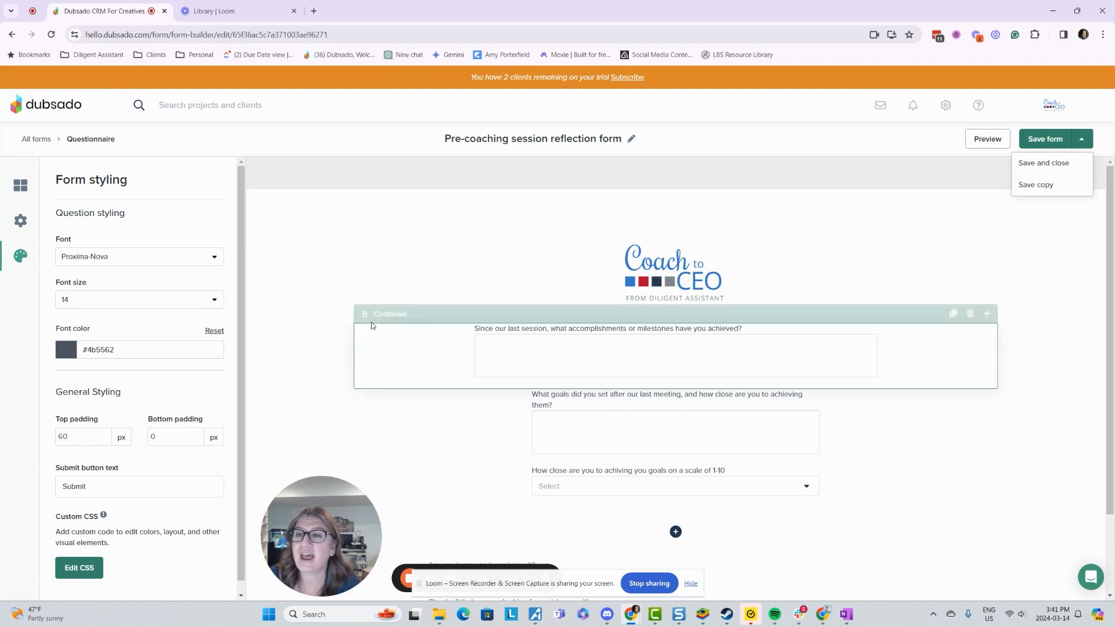
# Step: Leave the form builder and open the forms of the 12 Month VIP Coaching project
pyautogui.click(57, 110)
pyautogui.click(58, 109)
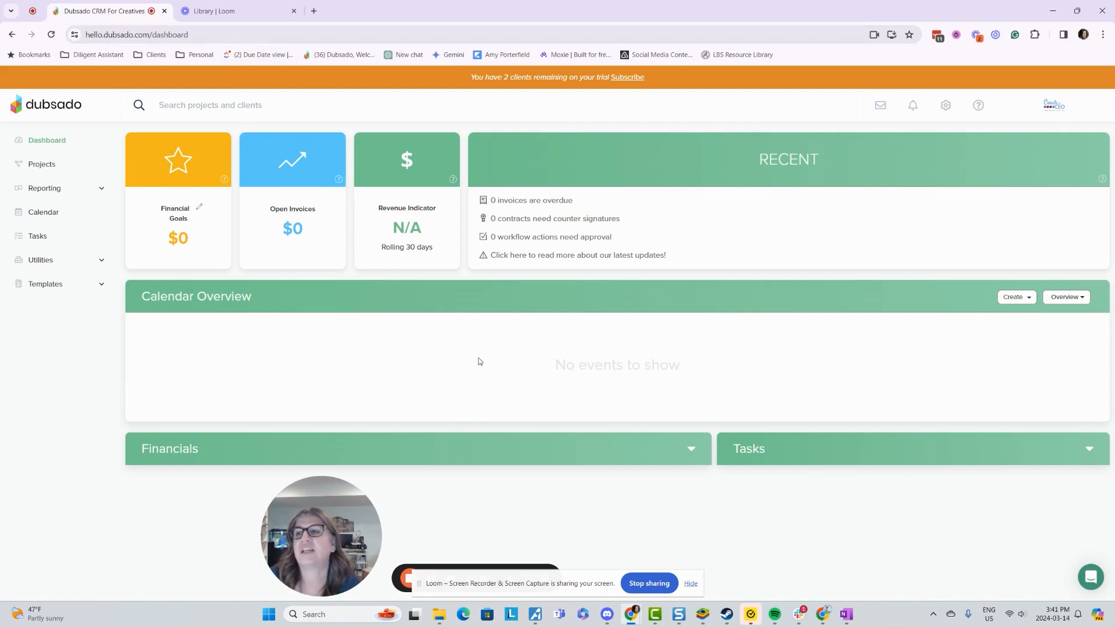
pyautogui.click(52, 168)
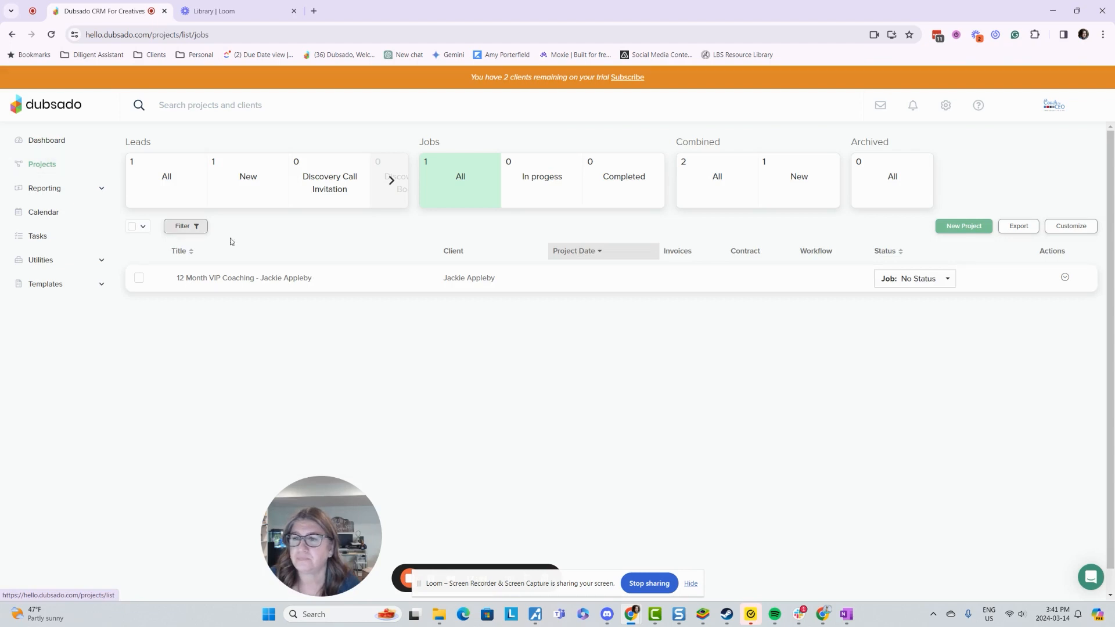
pyautogui.click(218, 282)
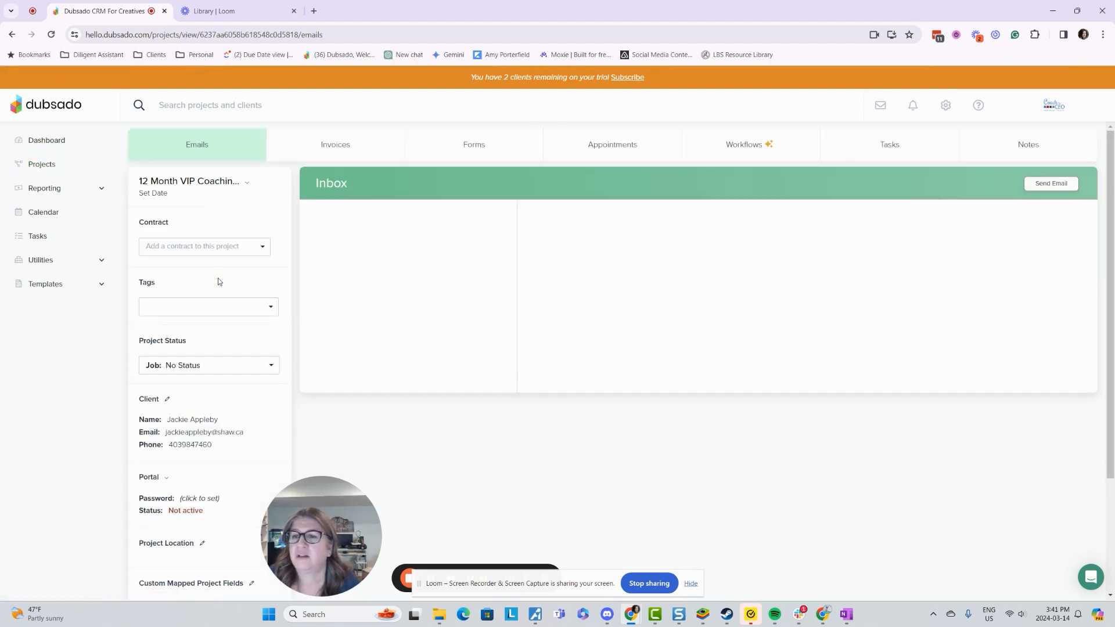
pyautogui.click(481, 150)
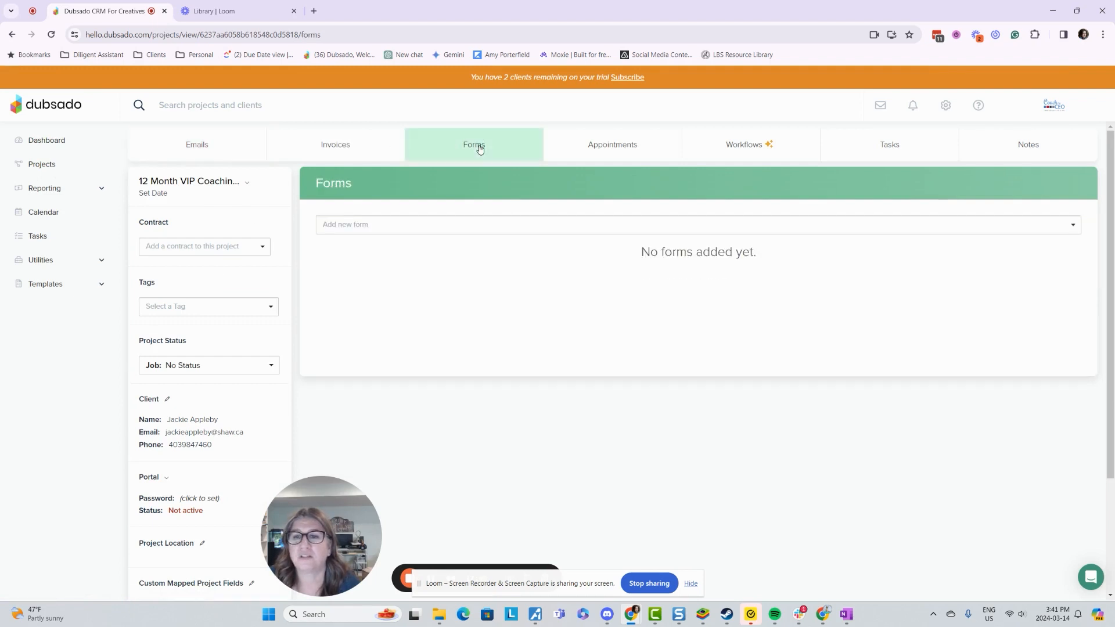
# Step: Add the Pre-Coaching Session Questionnaire to the project
pyautogui.click(434, 226)
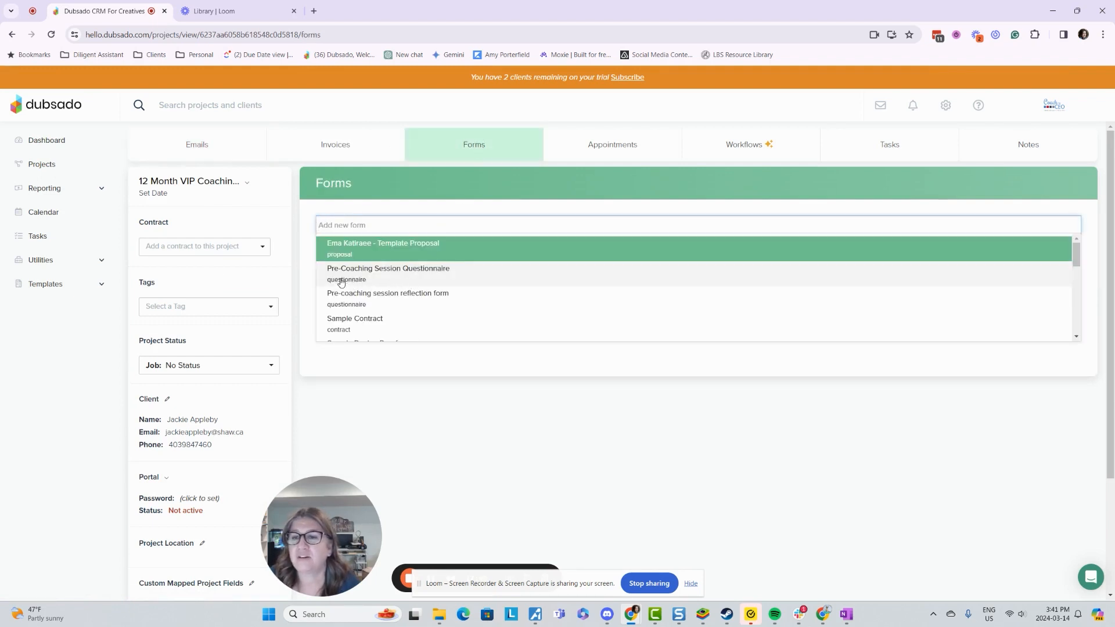
pyautogui.click(438, 283)
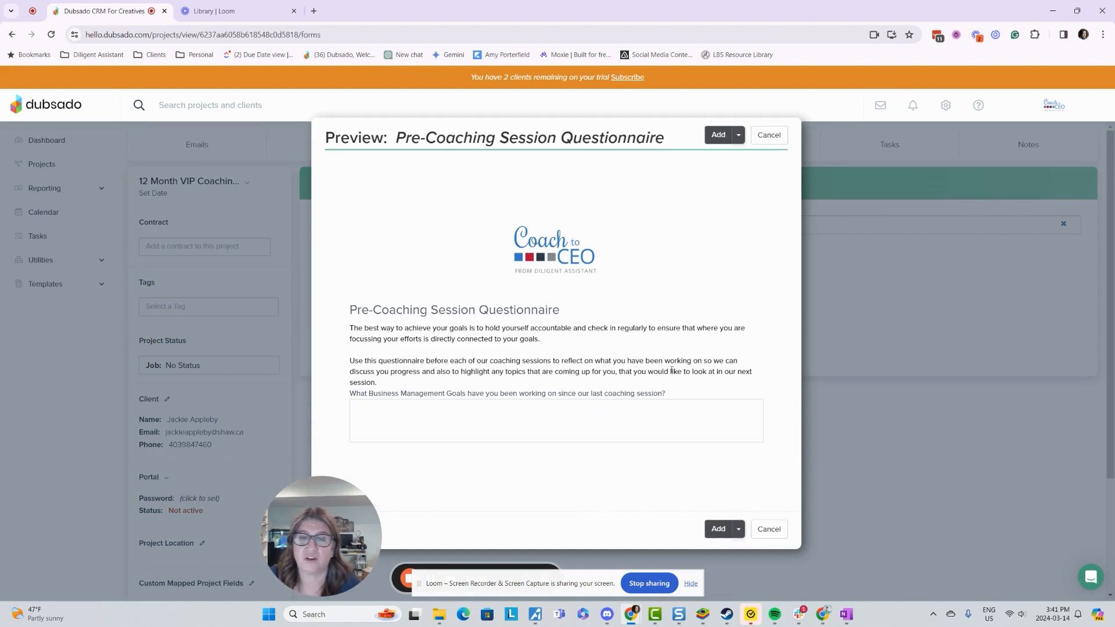
pyautogui.click(717, 137)
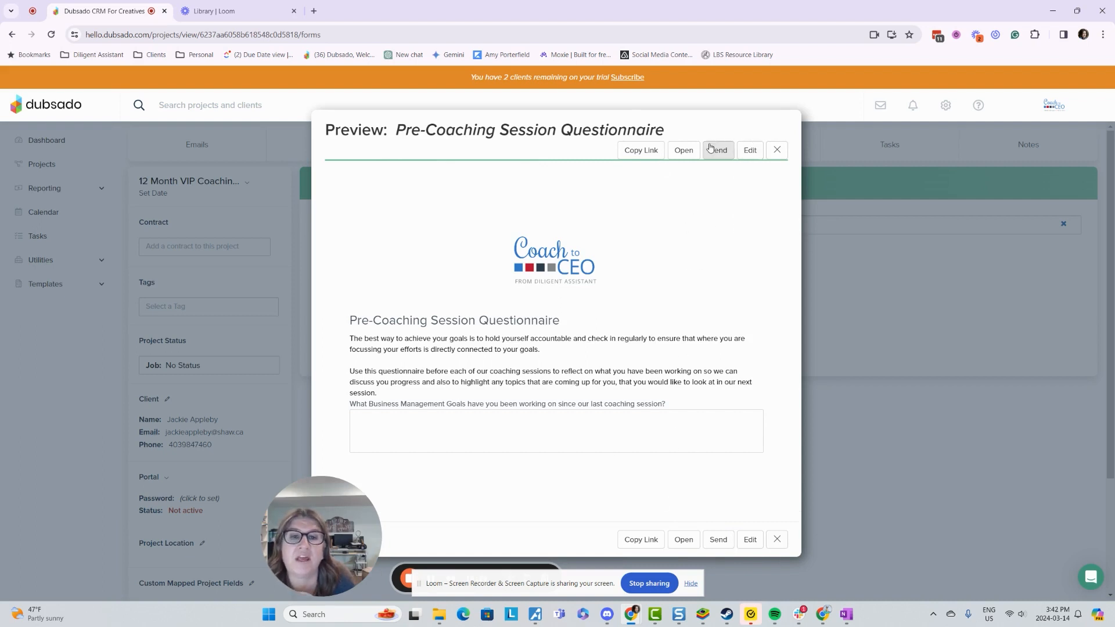
# Step: Review the email draft for sending the questionnaire to the client, close it unsent, and show the actions available for the added questionnaire
pyautogui.click(718, 152)
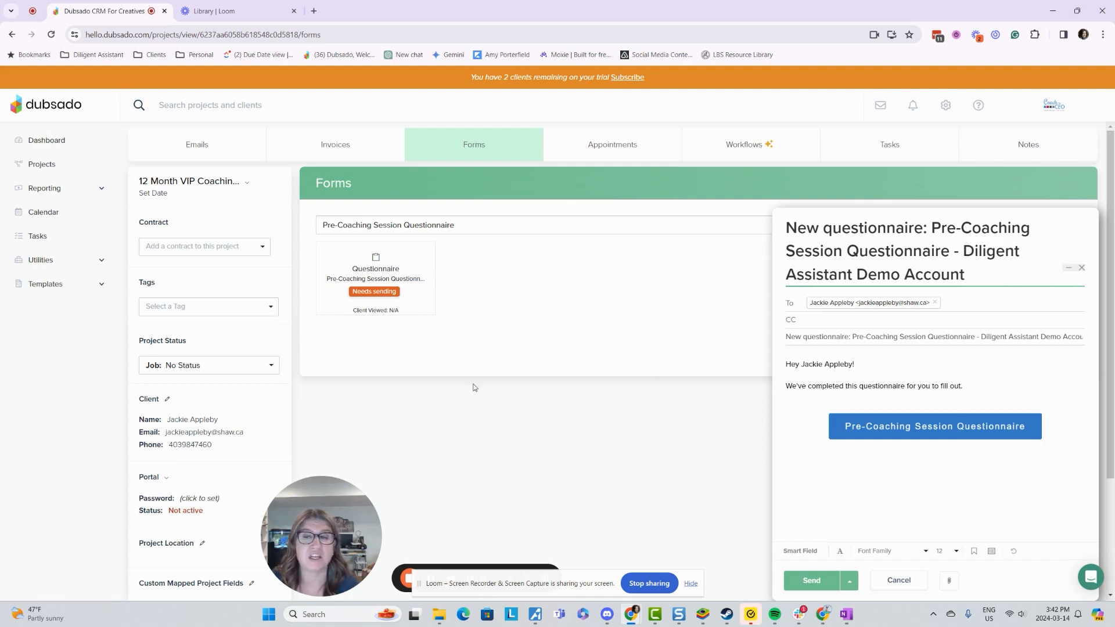
pyautogui.moveTo(421, 290)
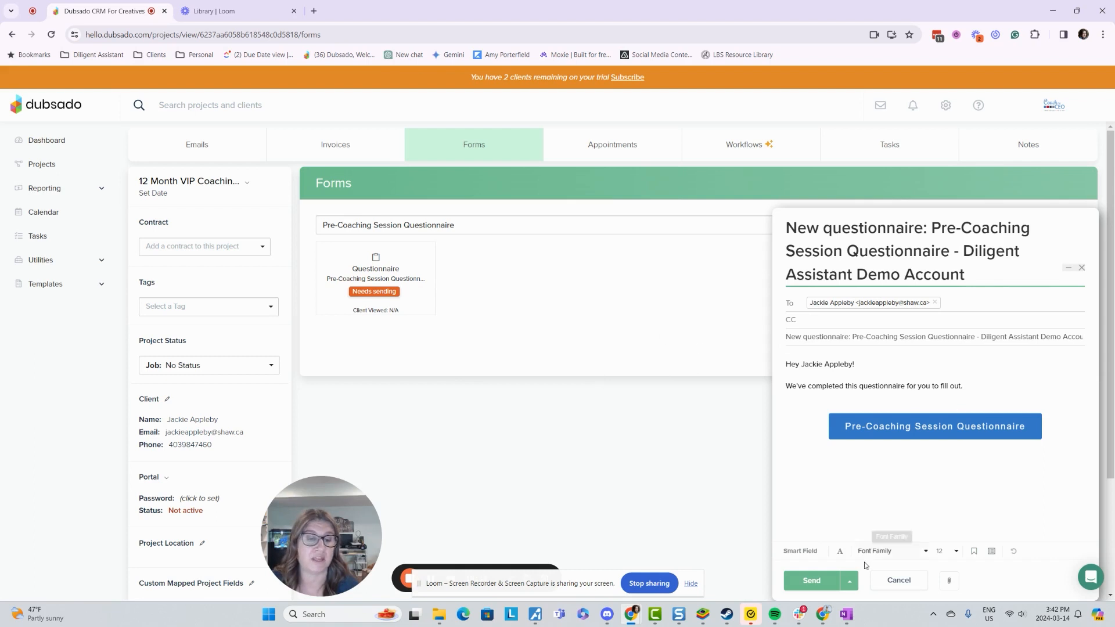
pyautogui.click(1082, 268)
pyautogui.moveTo(376, 294)
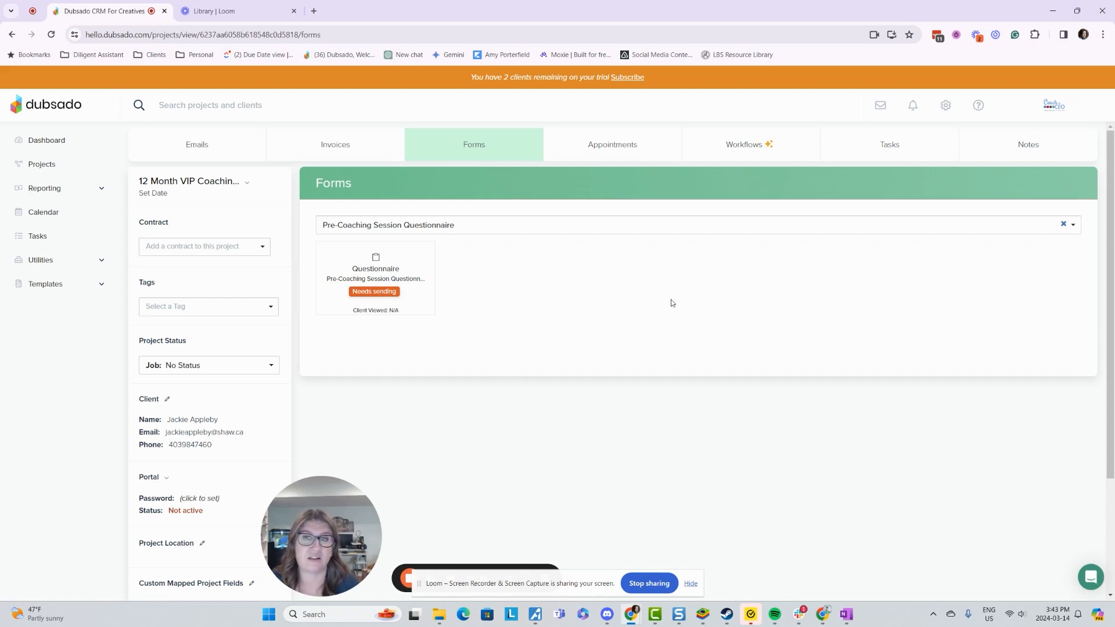
pyautogui.moveTo(328, 333)
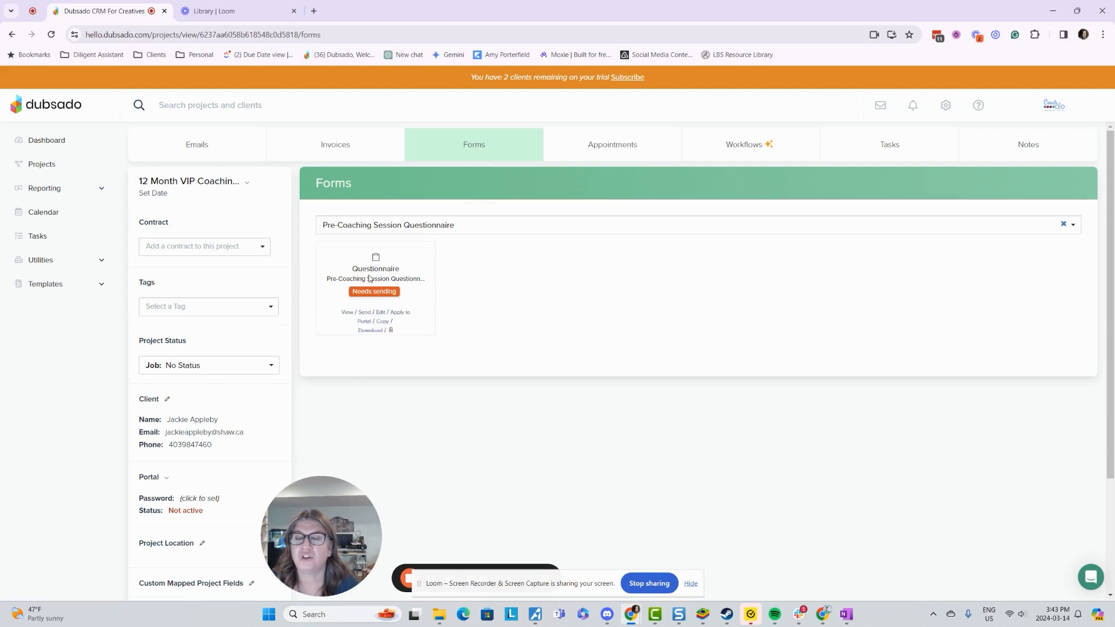